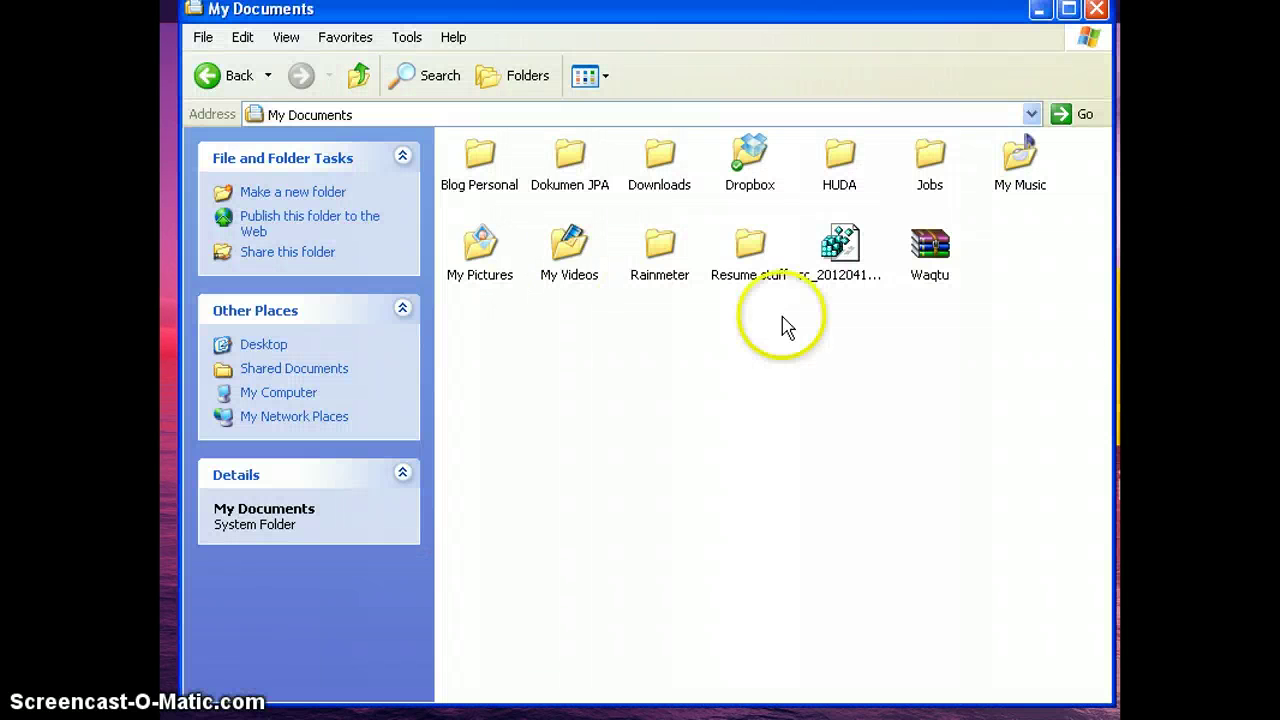
# - Extract the Waqtu ZIP archive into a Waqtu folder in My Documents and check the extracted folder's contents
pyautogui.doubleClick(930, 250)
pyautogui.rightClick(940, 256)
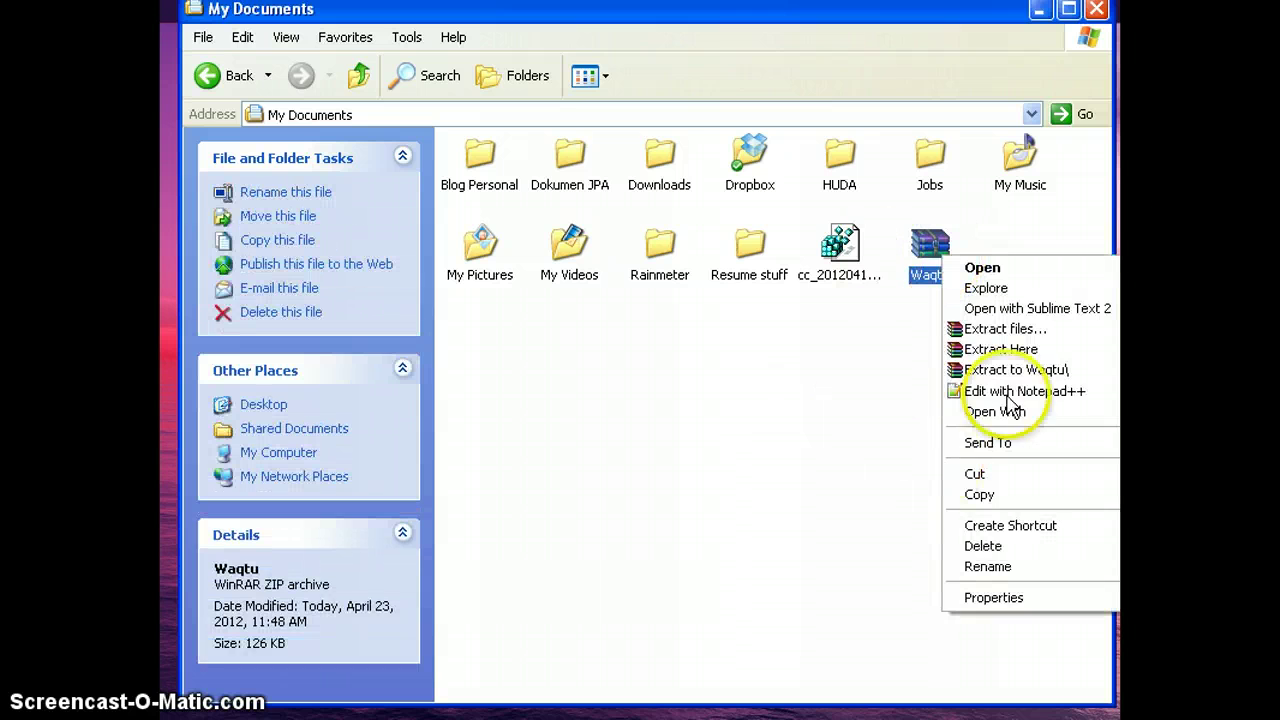
pyautogui.click(1018, 352)
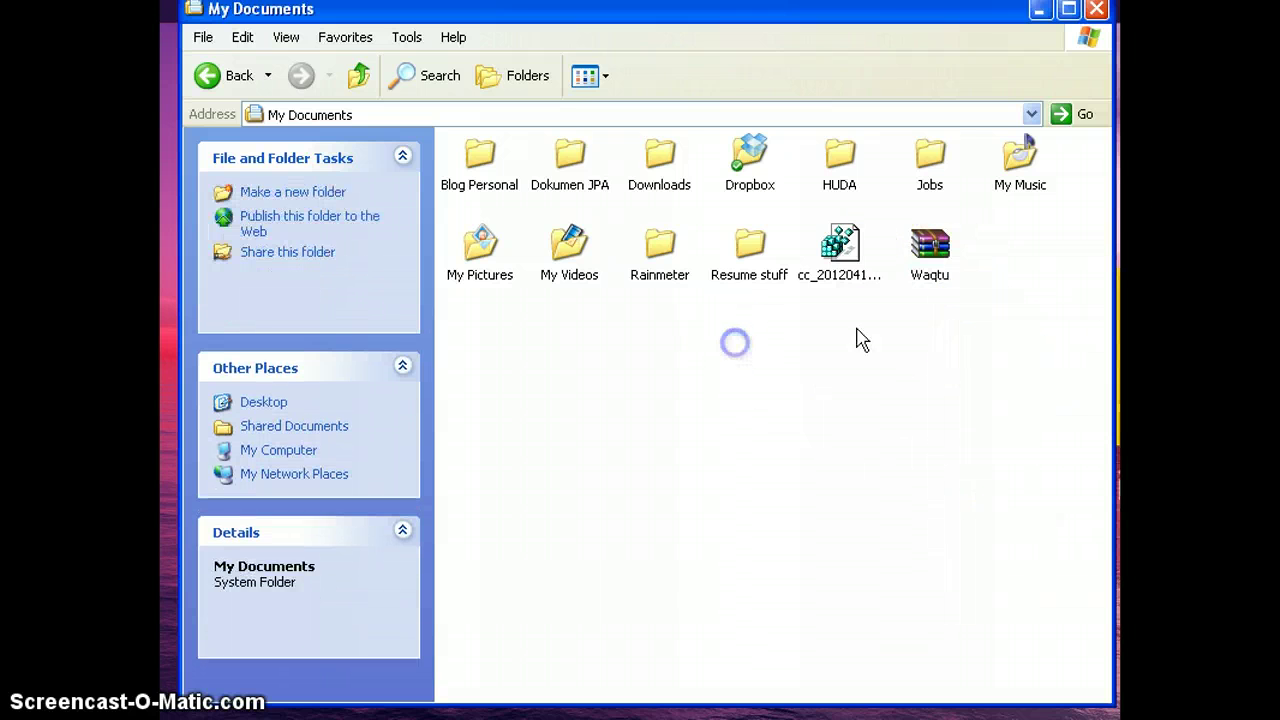
pyautogui.click(925, 243)
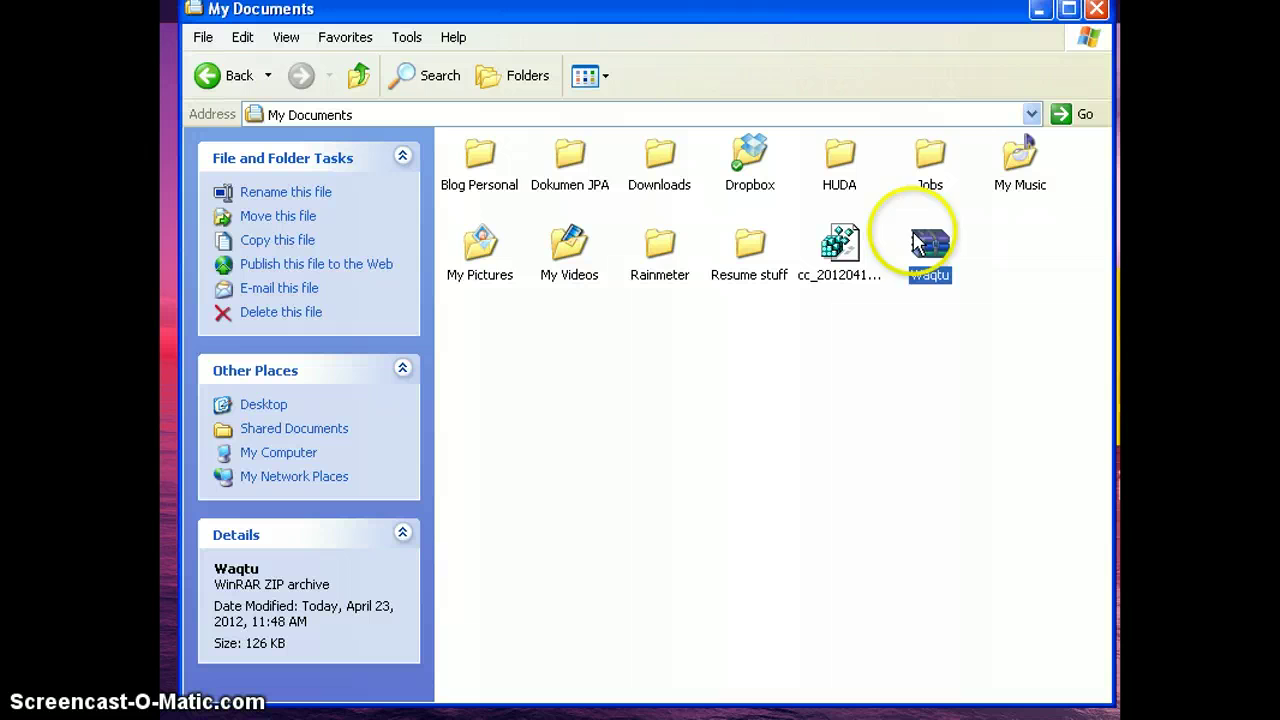
pyautogui.rightClick(912, 234)
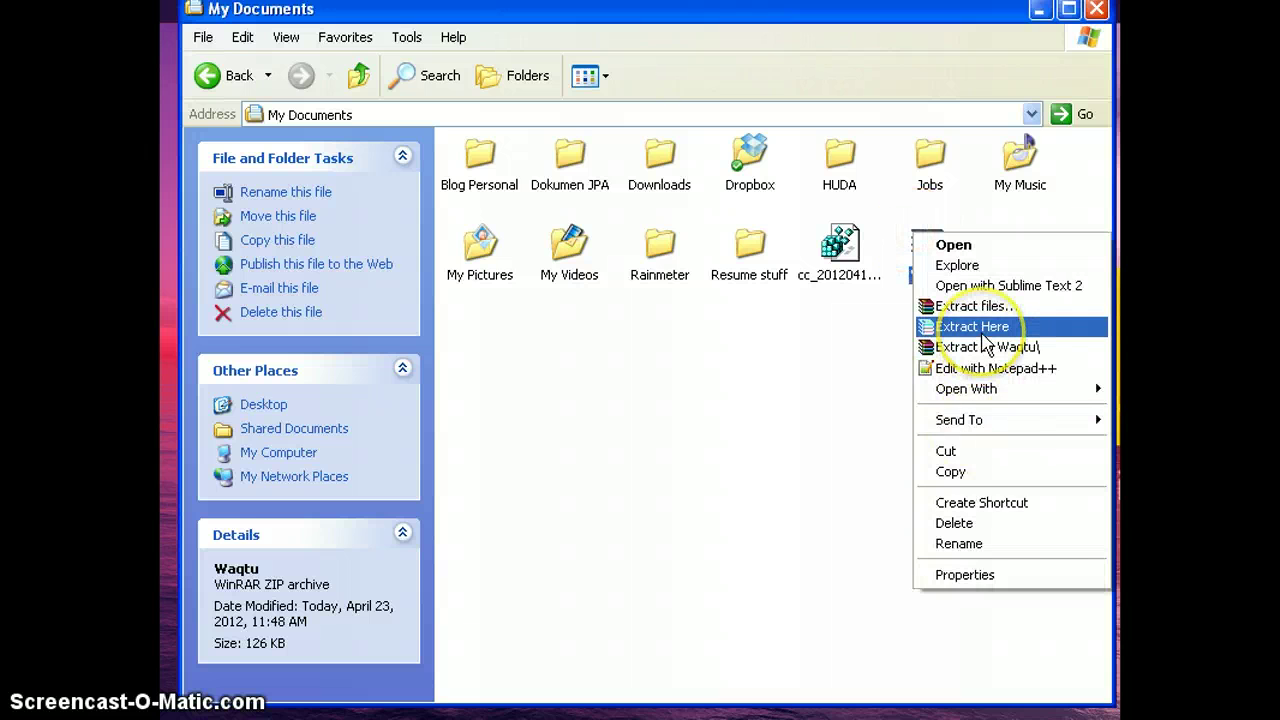
pyautogui.click(987, 343)
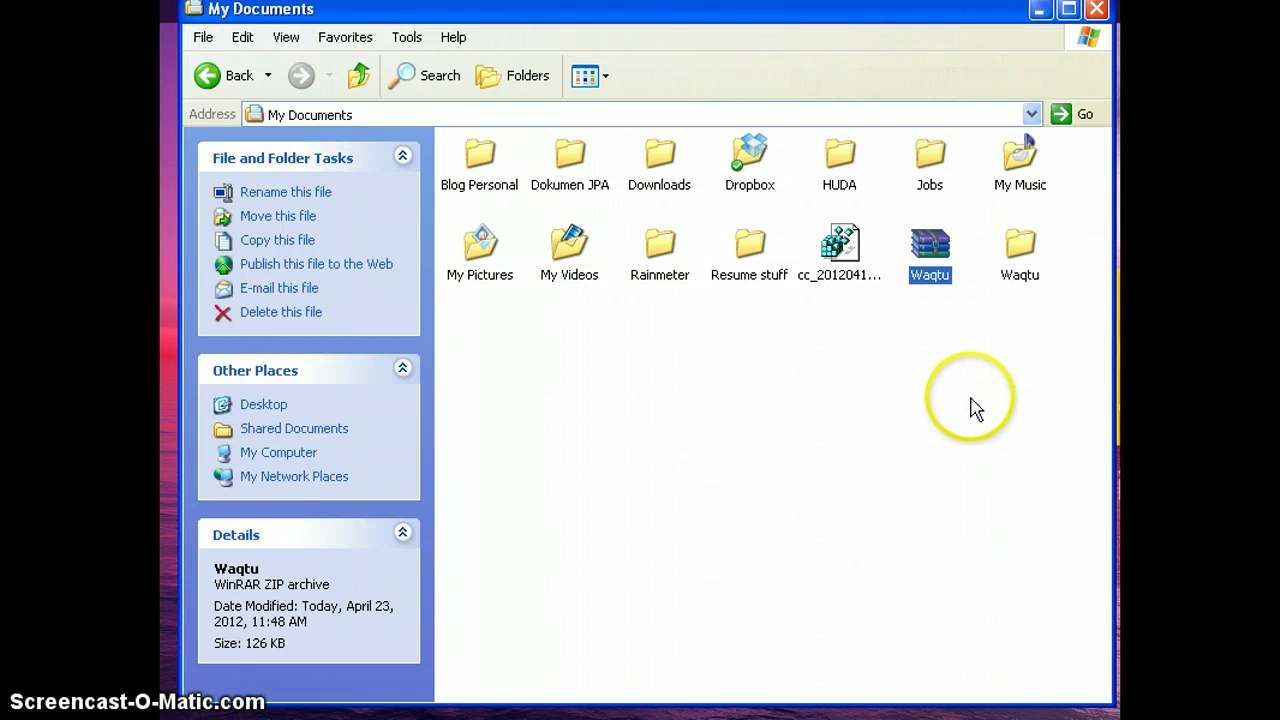
pyautogui.doubleClick(1020, 248)
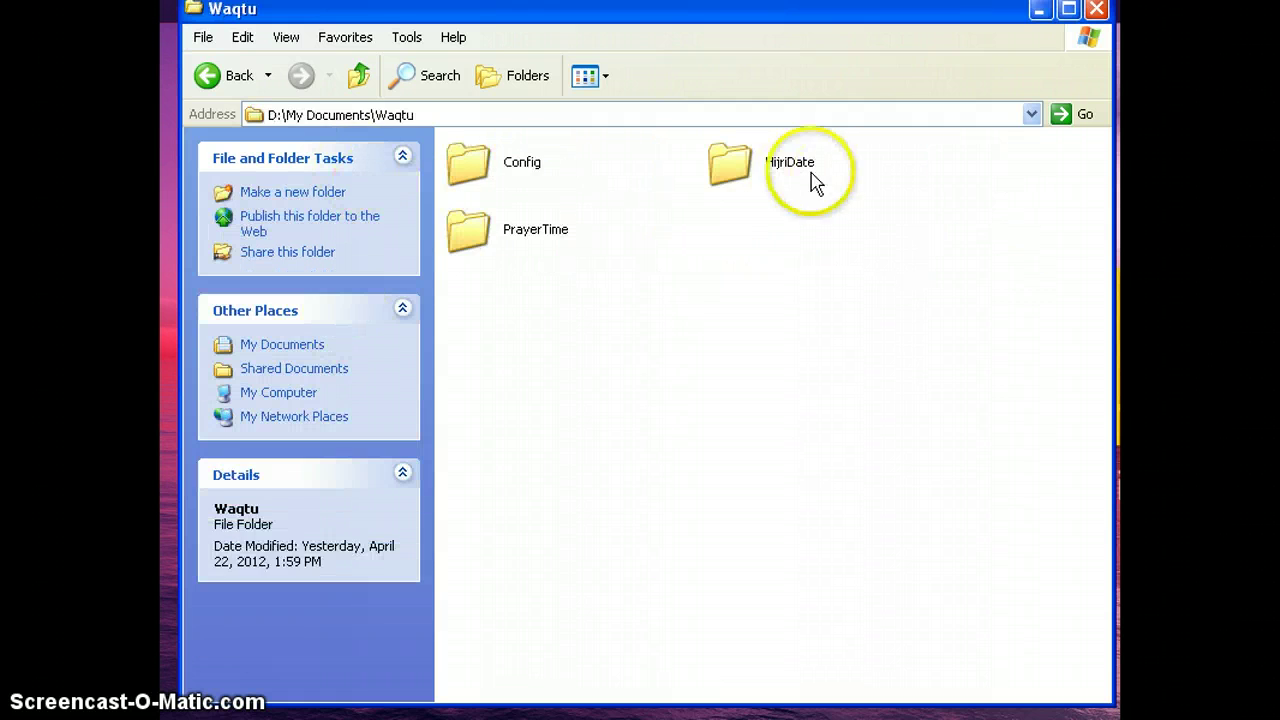
pyautogui.click(358, 74)
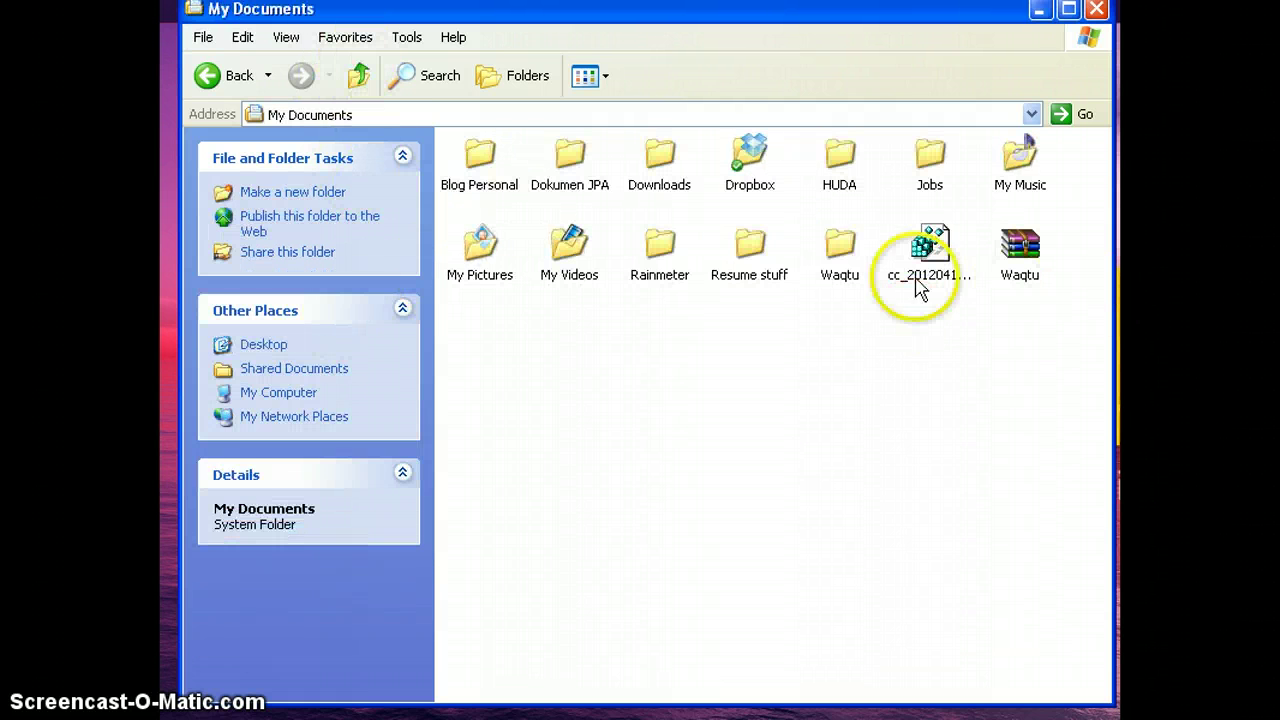
# - Place the extracted Waqtu folder in the My Documents\Rainmeter\Skins folder
pyautogui.rightClick(843, 253)
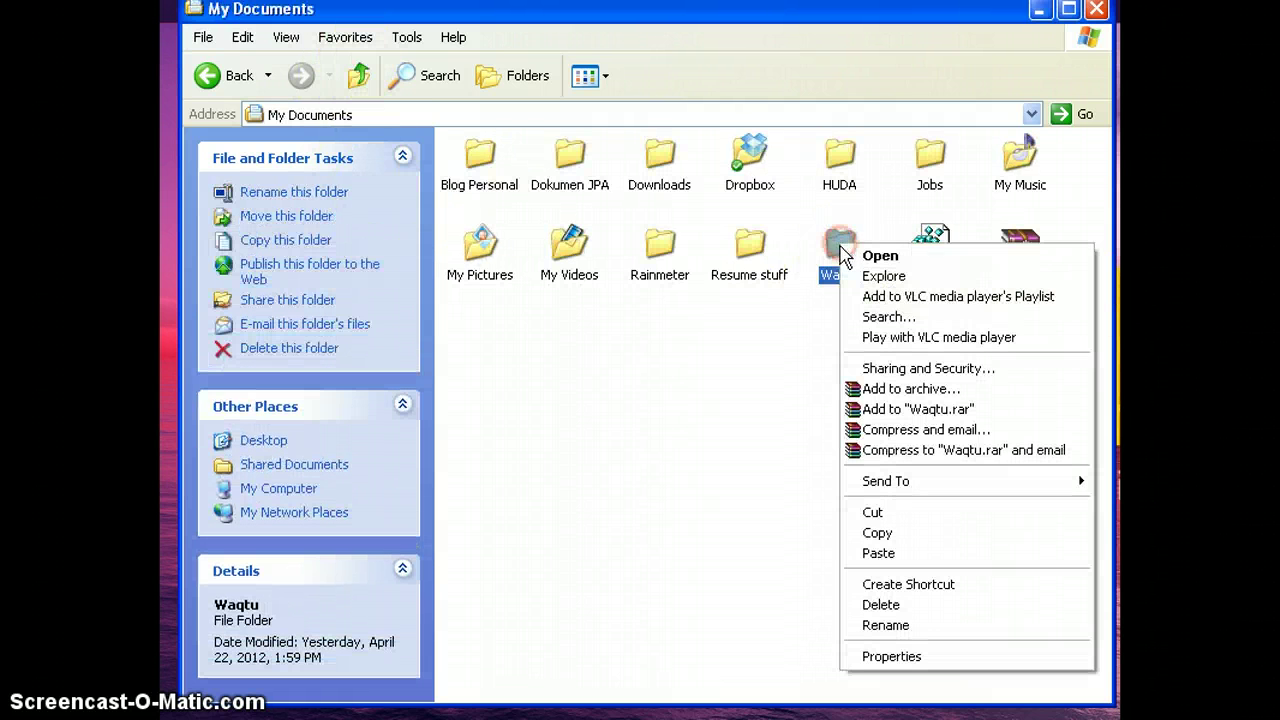
pyautogui.click(888, 556)
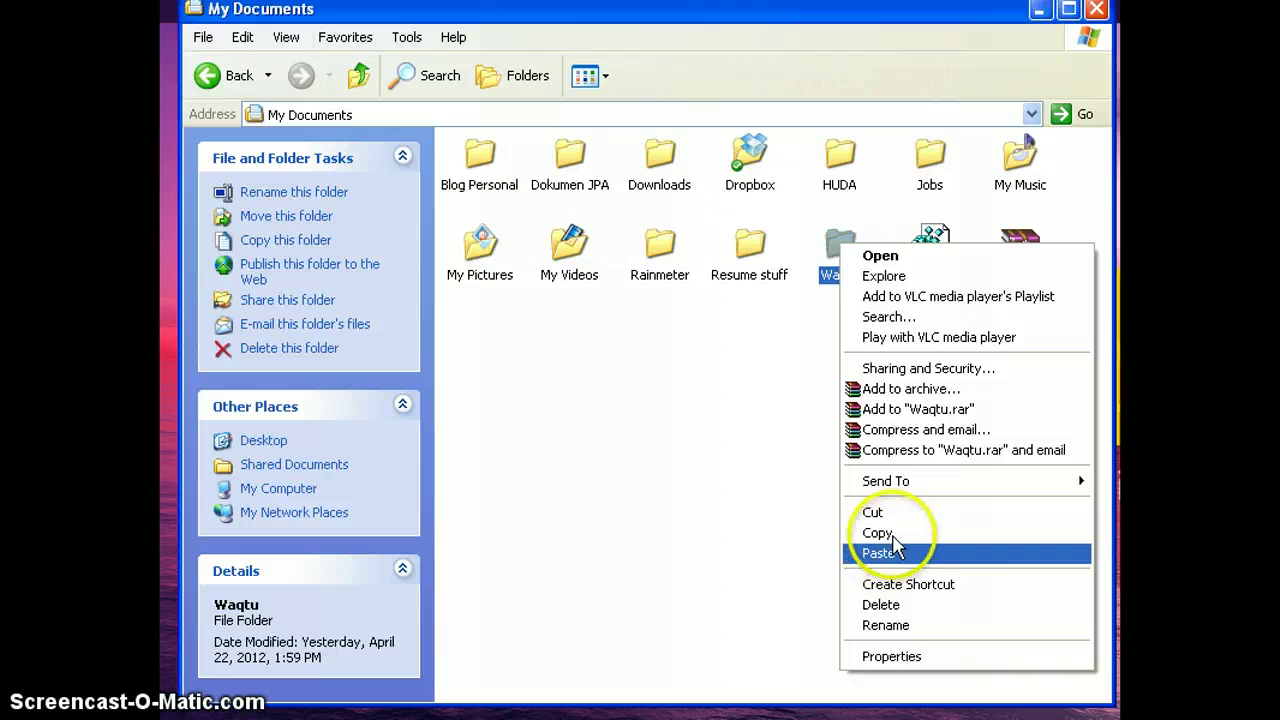
pyautogui.doubleClick(665, 248)
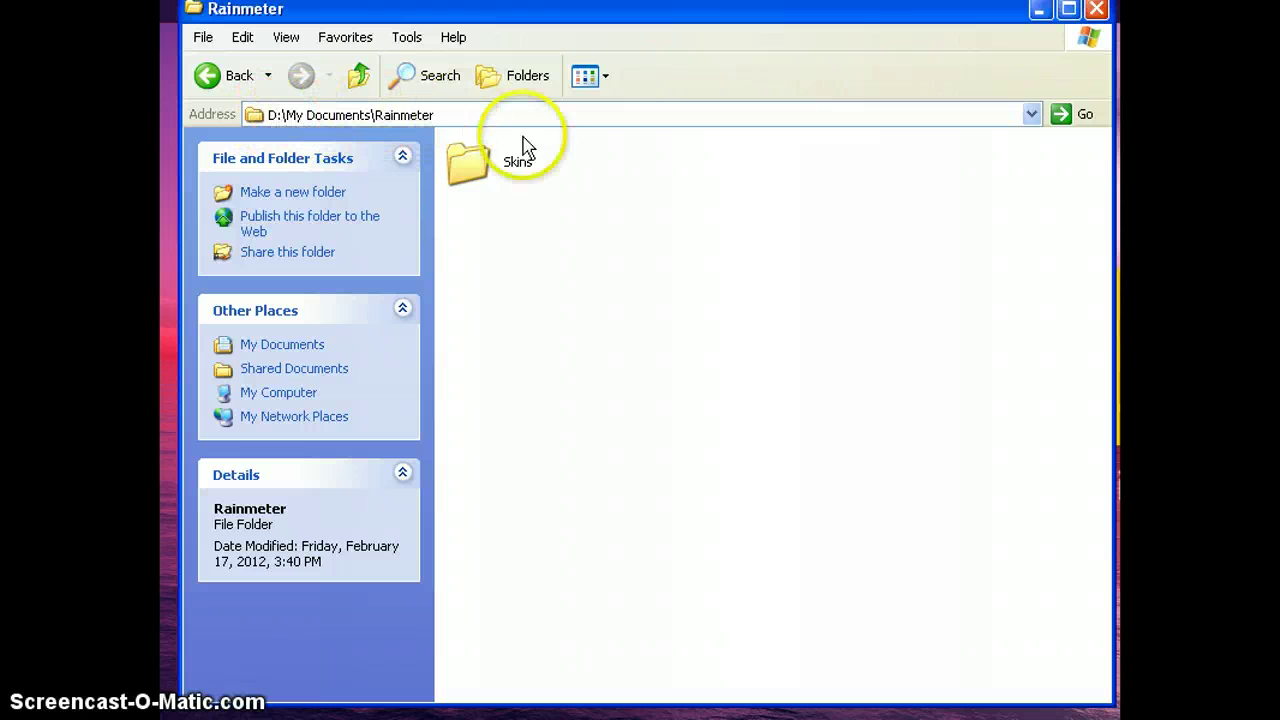
pyautogui.doubleClick(480, 178)
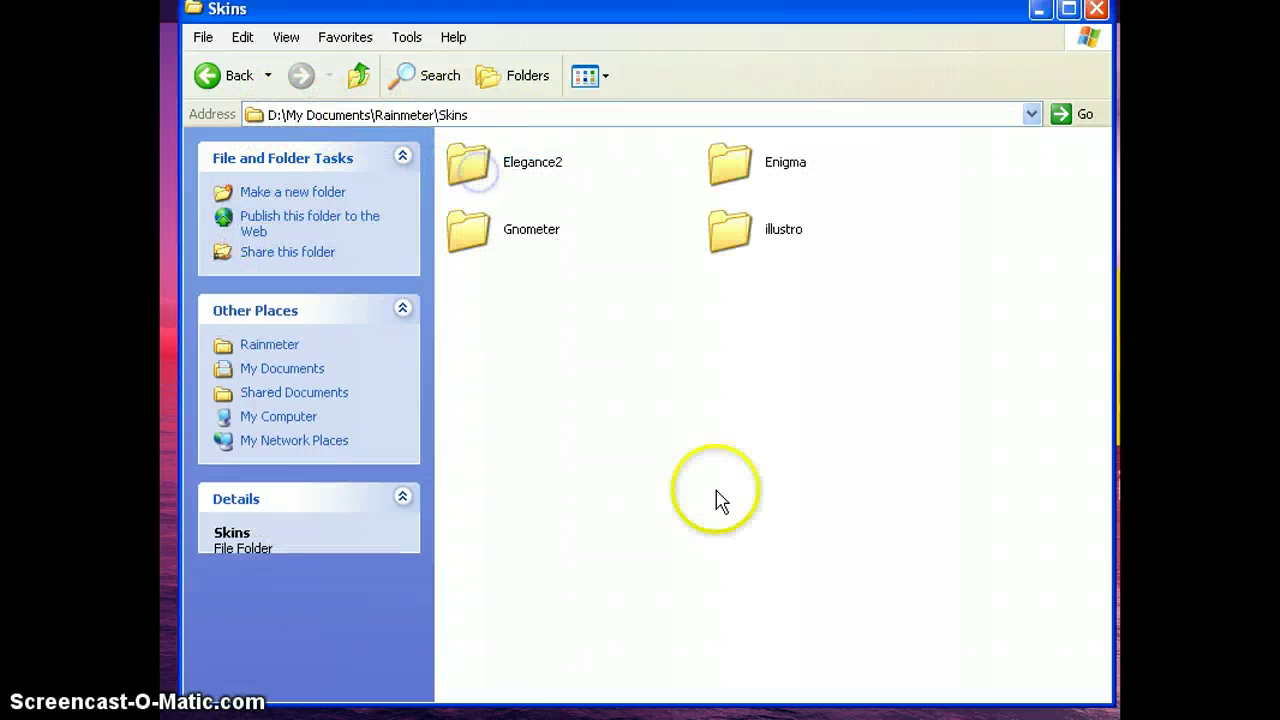
pyautogui.rightClick(505, 316)
pyautogui.click(566, 434)
pyautogui.click(591, 443)
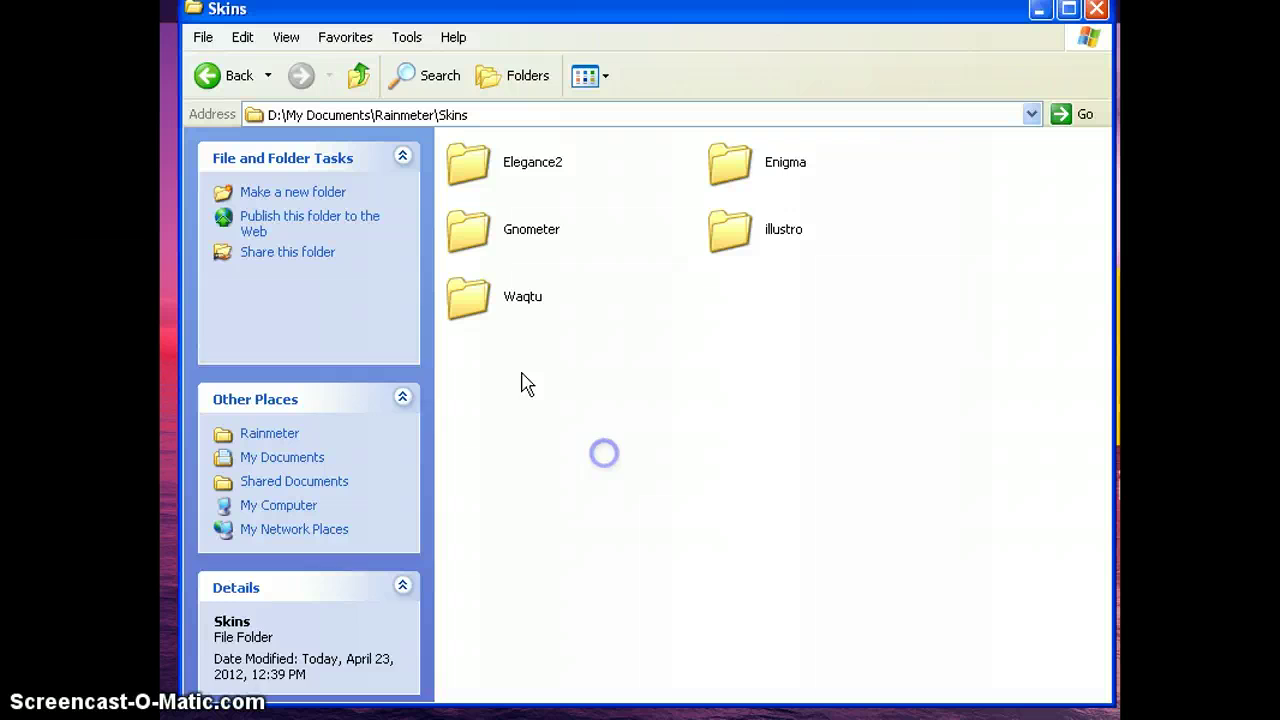
# - Minimize the Skins folder window, open the Manage Rainmeter window and refresh all skins
pyautogui.click(1040, 10)
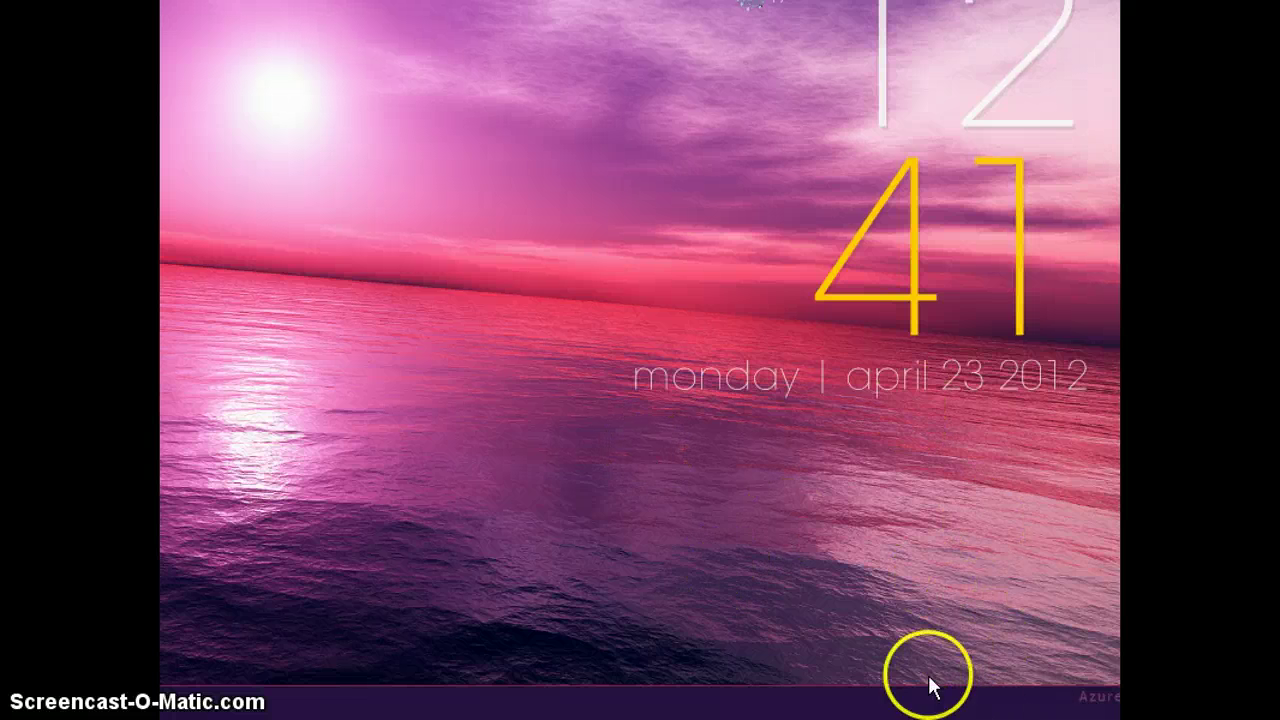
pyautogui.rightClick(784, 454)
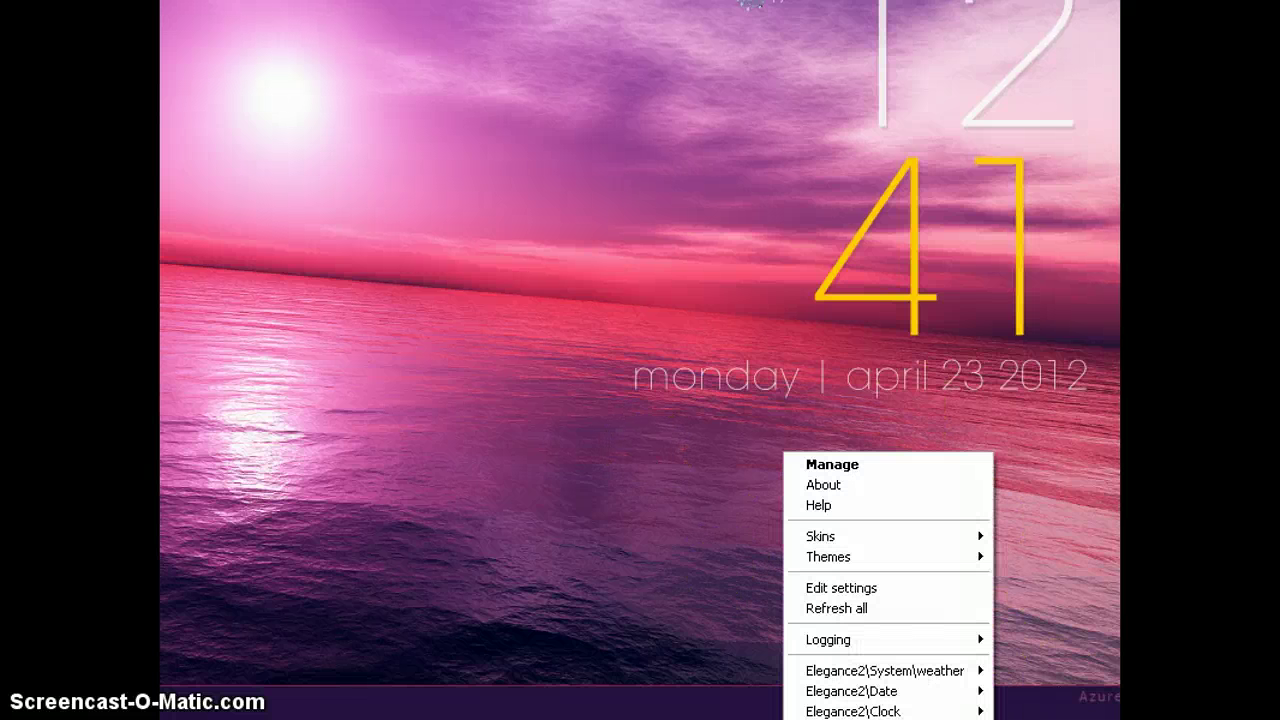
pyautogui.click(826, 465)
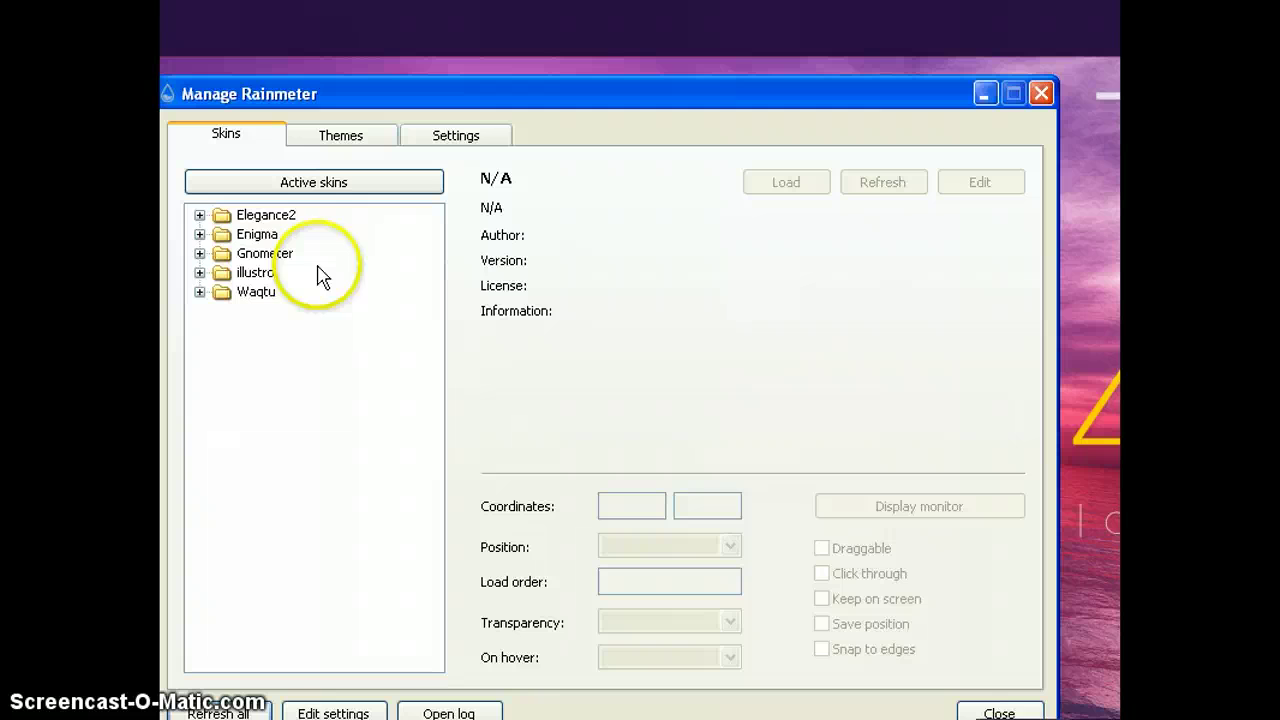
pyautogui.moveTo(296, 81); pyautogui.dragTo(579, 92)
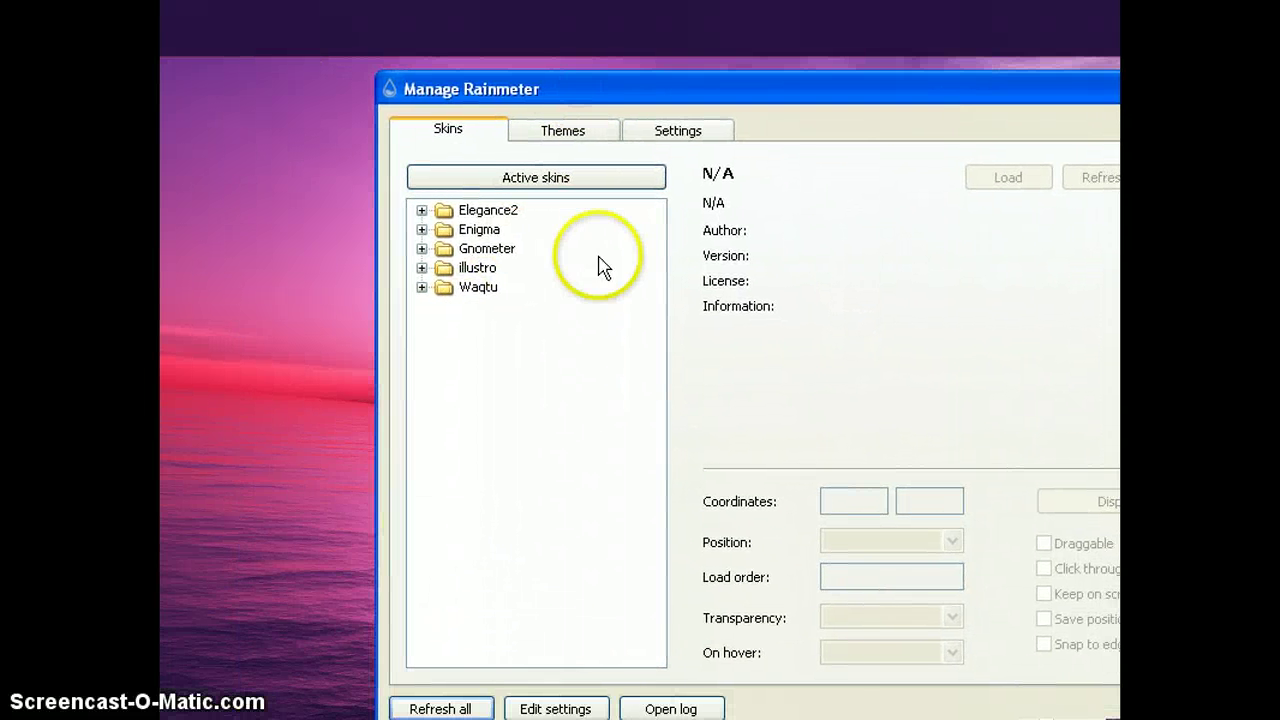
pyautogui.click(440, 705)
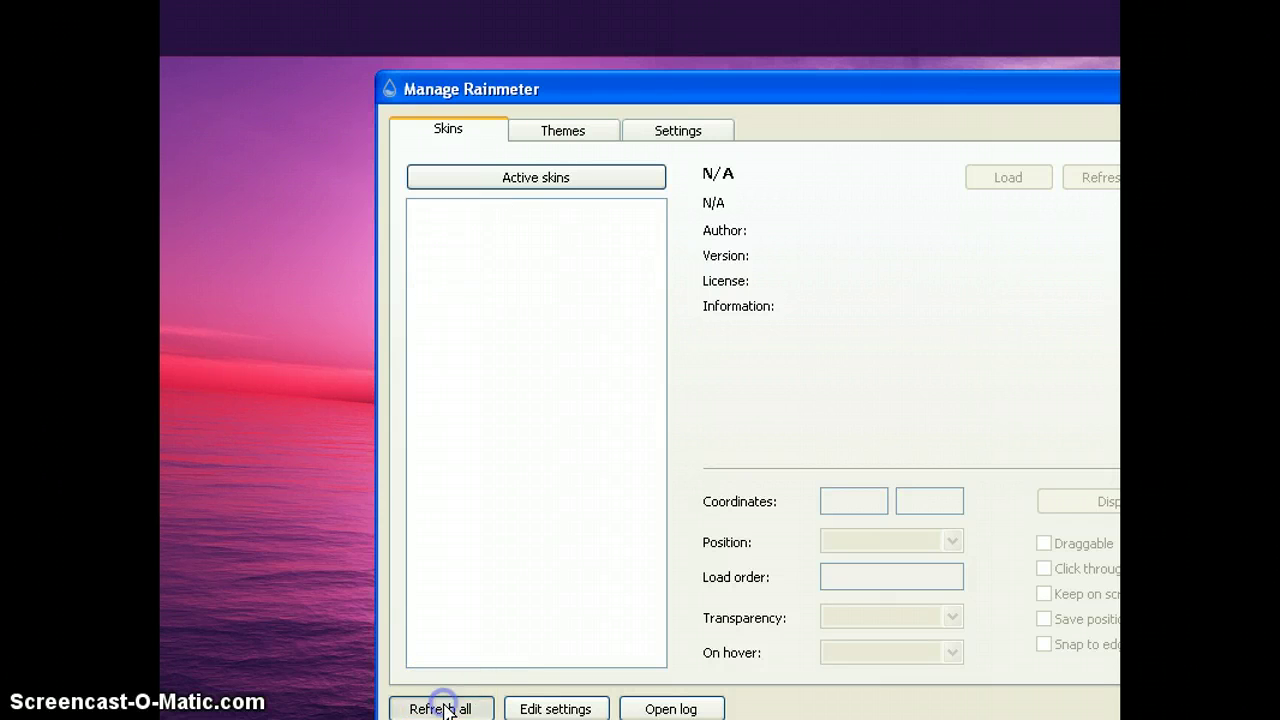
# - Load the PrayerTime.ini skin from Waqtu's PrayerTime folder
pyautogui.click(420, 287)
pyautogui.click(466, 326)
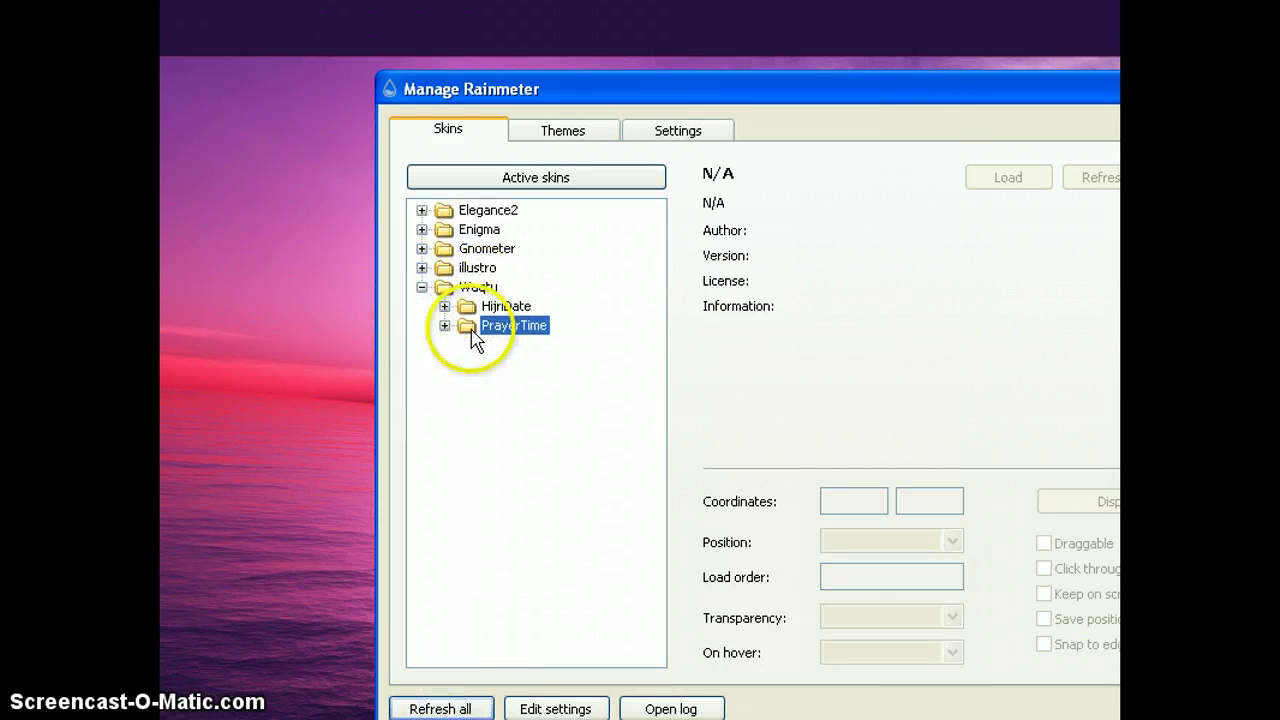
pyautogui.click(444, 326)
pyautogui.click(545, 345)
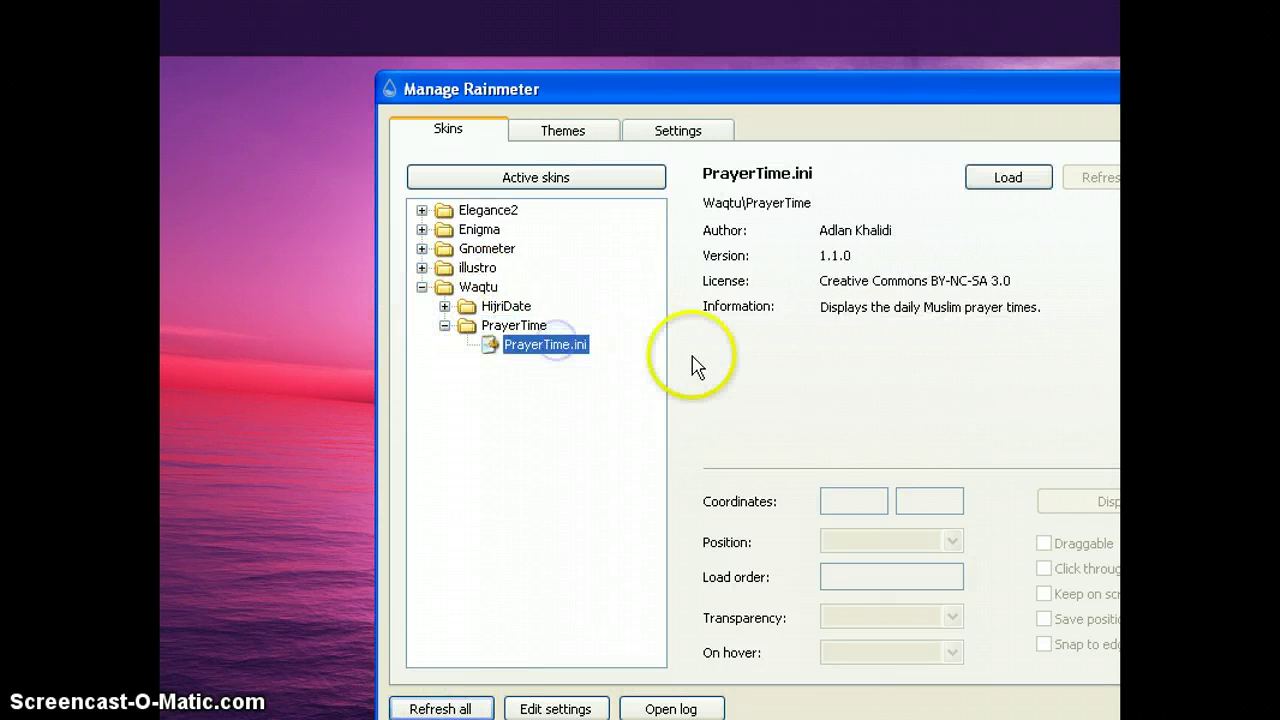
pyautogui.click(1008, 178)
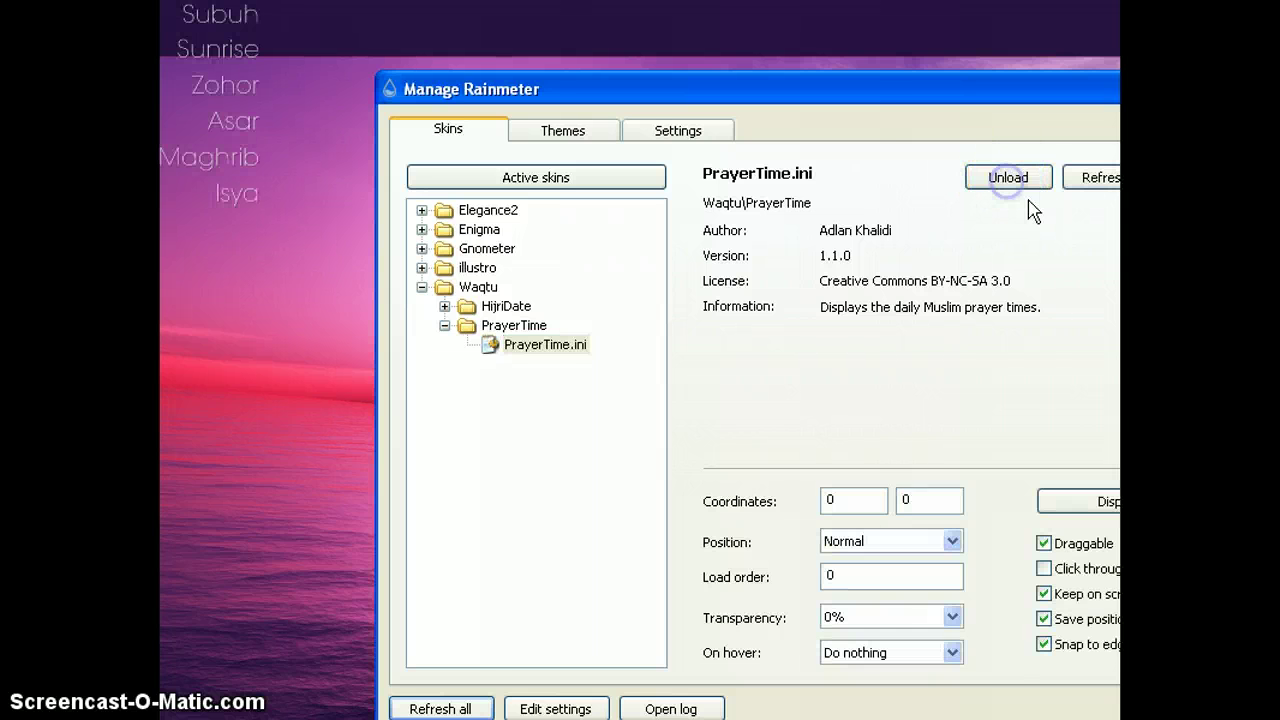
# - Load the Date.ini skin from Waqtu's HijriDate folder
pyautogui.click(444, 306)
pyautogui.click(526, 326)
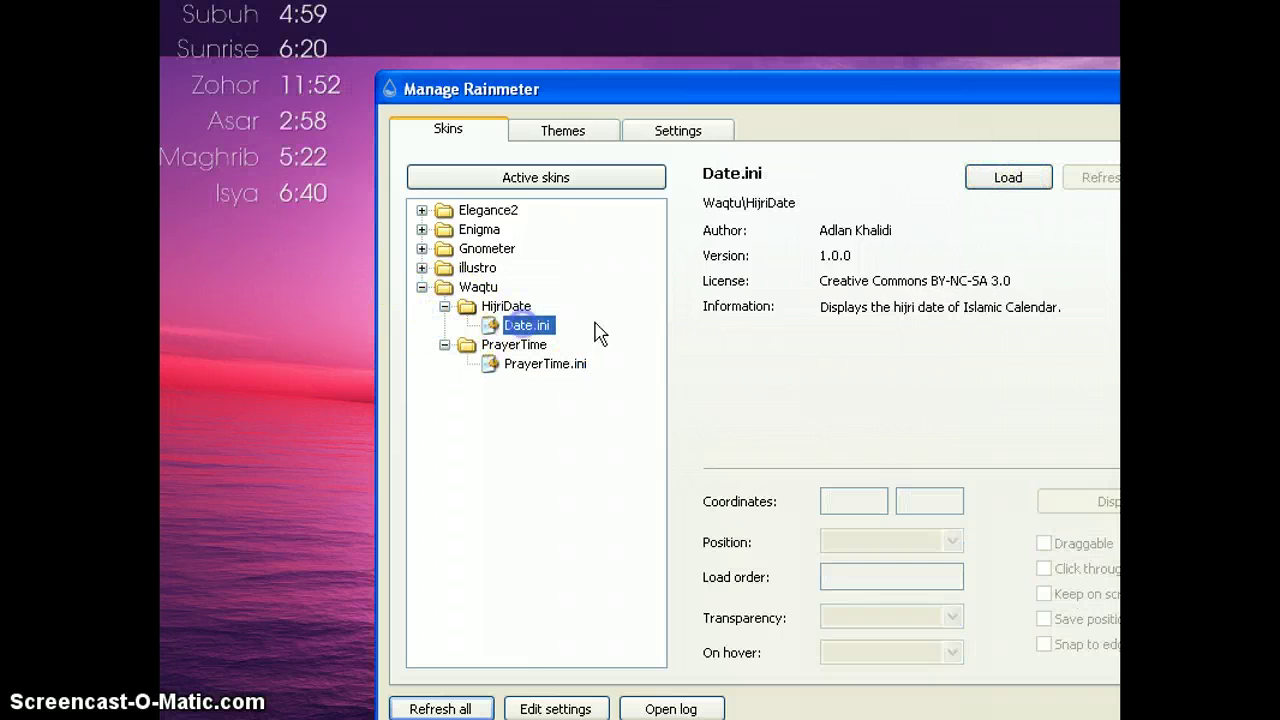
pyautogui.click(1020, 174)
pyautogui.click(1010, 178)
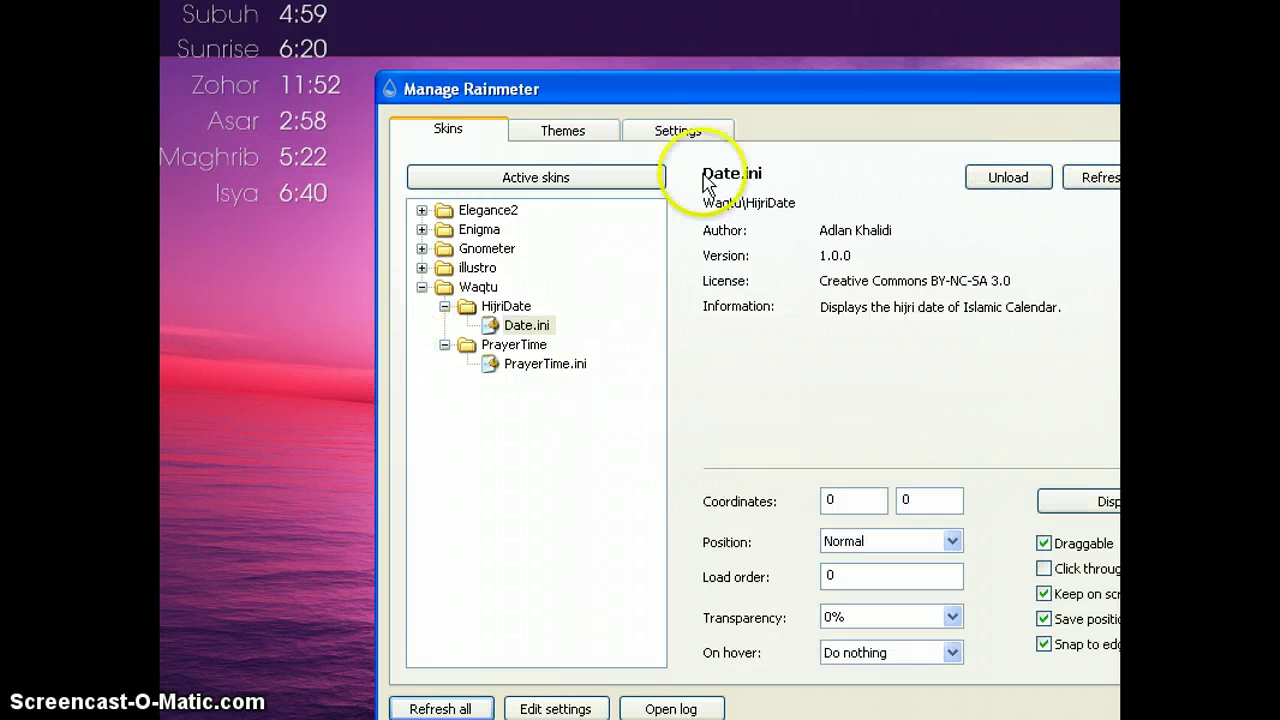
# - Close Manage Rainmeter and reposition the overlapping desktop skins so the prayer times sit below the Hijri date
pyautogui.moveTo(990, 90); pyautogui.dragTo(807, 122)
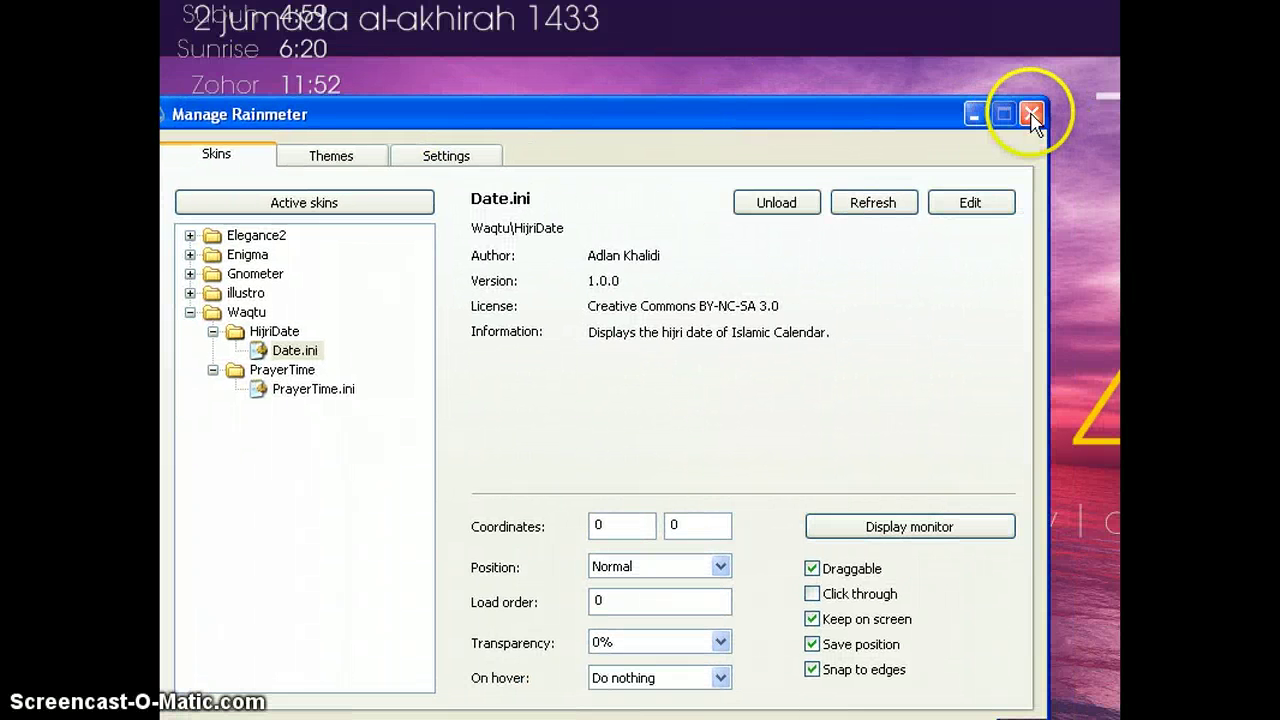
pyautogui.click(1031, 116)
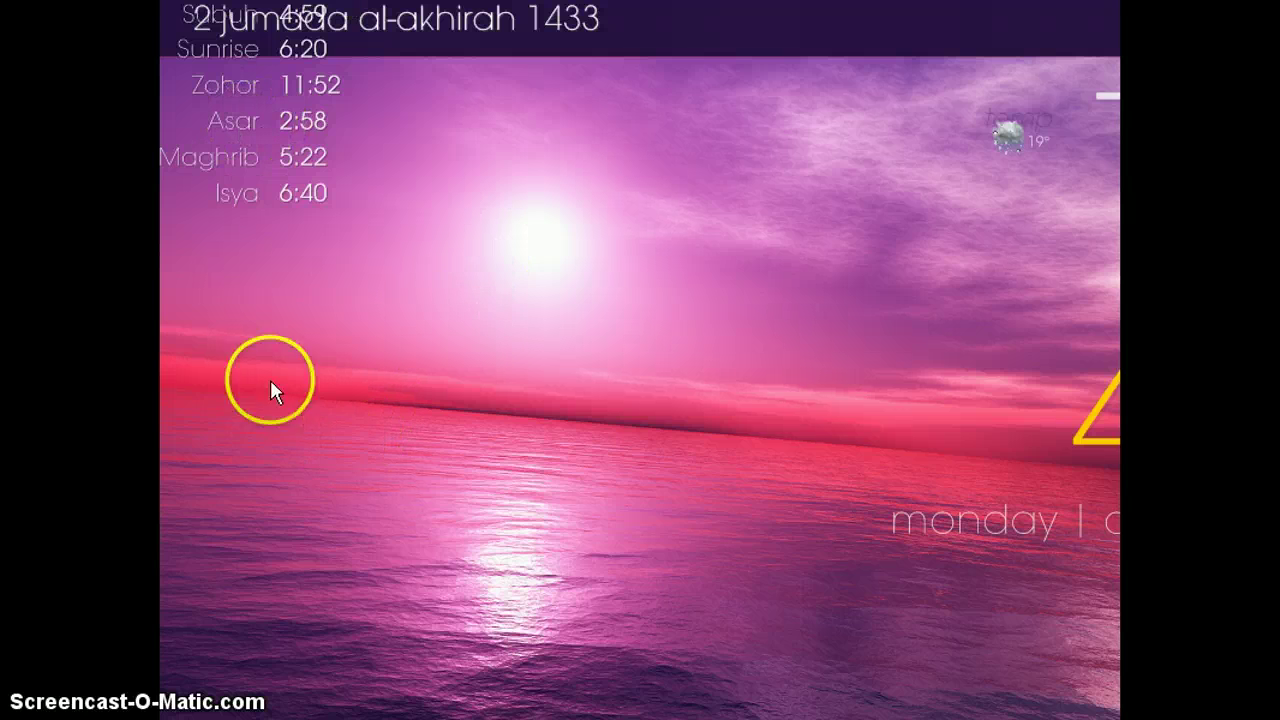
pyautogui.moveTo(545, 22); pyautogui.dragTo(553, 252)
pyautogui.moveTo(227, 121); pyautogui.dragTo(217, 380)
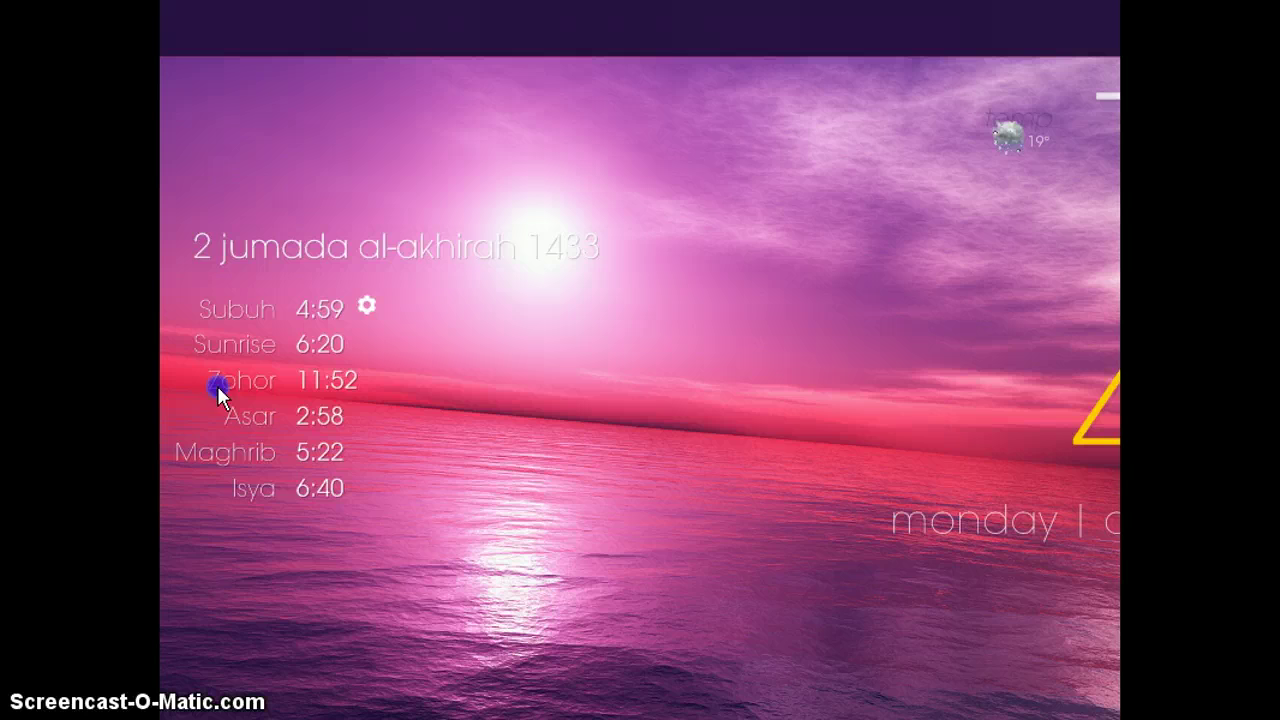
pyautogui.moveTo(254, 294); pyautogui.dragTo(254, 234)
pyautogui.moveTo(229, 322); pyautogui.dragTo(246, 295)
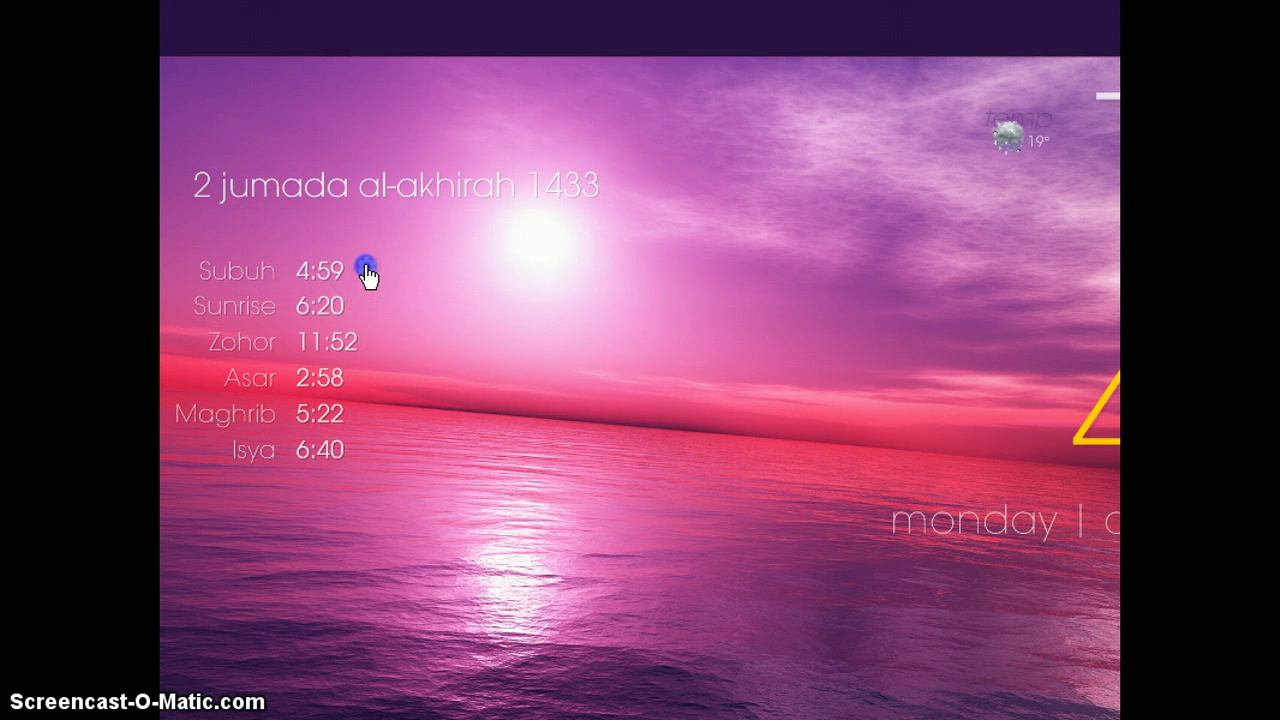
# - Inspect the URL variable in the prayer times skin's settings file, close the file, and move the prayer times slightly closer to the date
pyautogui.click(367, 270)
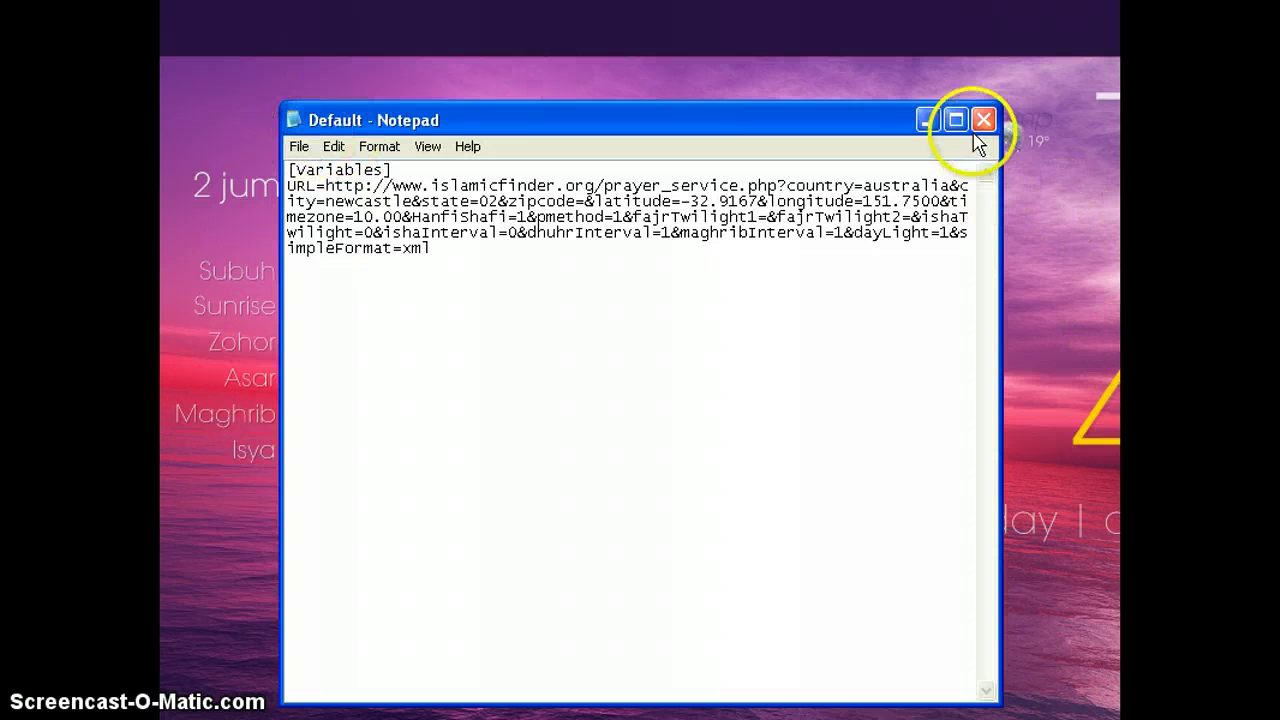
pyautogui.moveTo(466, 271); pyautogui.dragTo(323, 186)
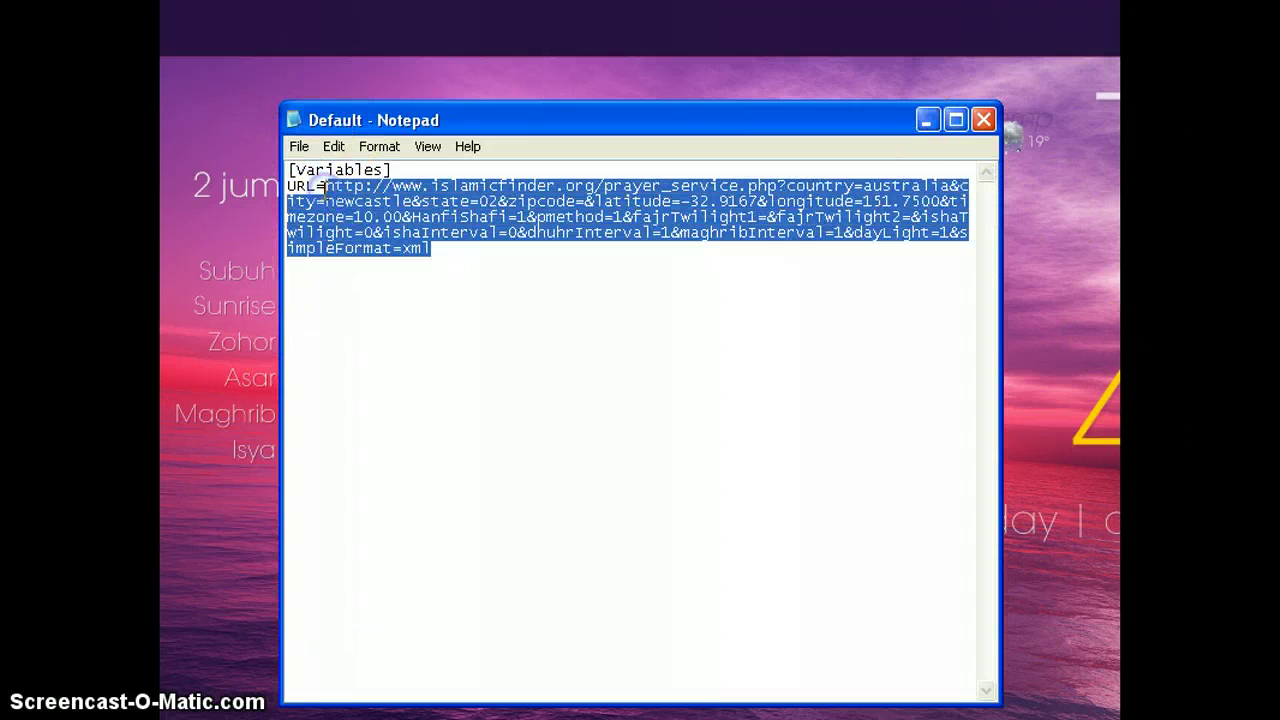
pyautogui.click(529, 297)
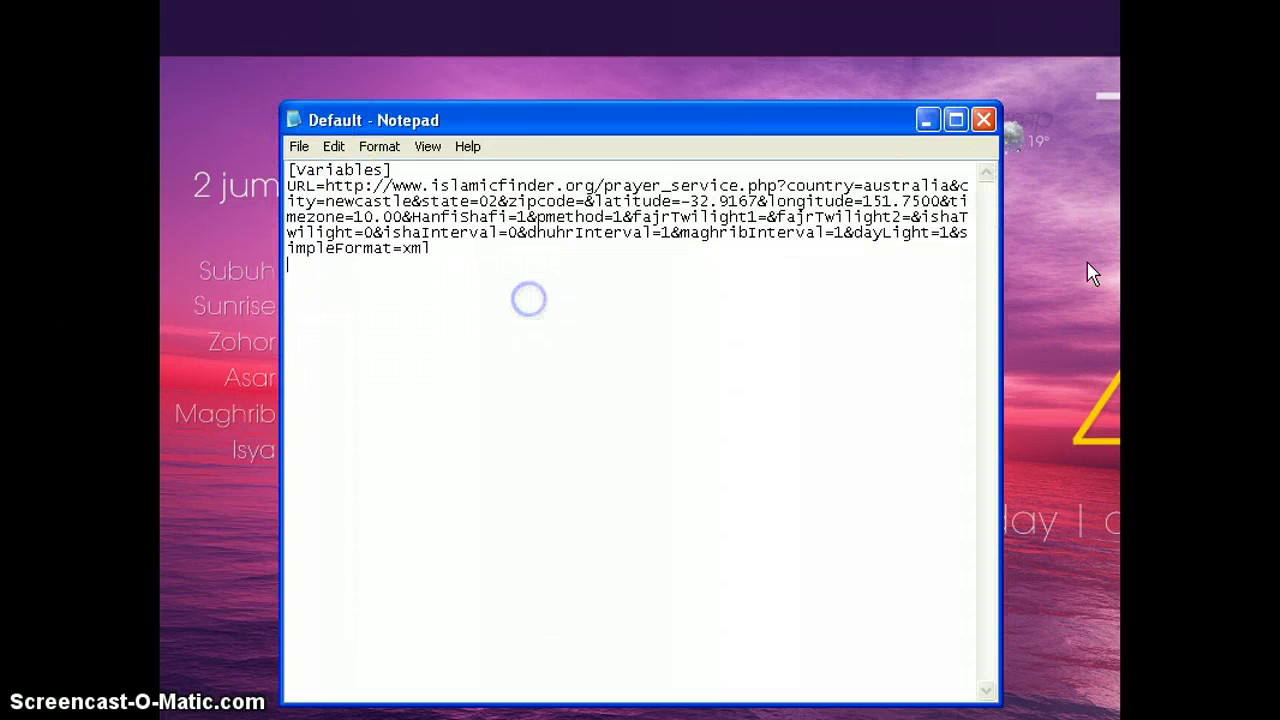
pyautogui.click(985, 121)
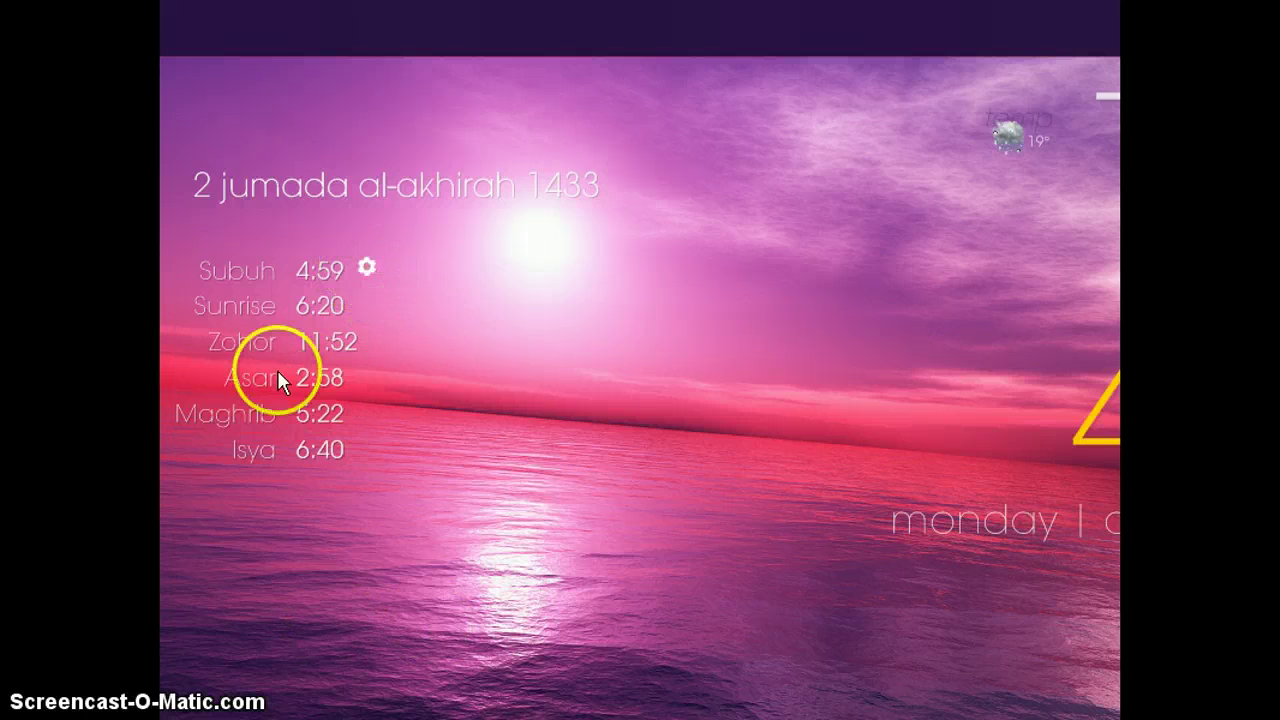
pyautogui.click(230, 400)
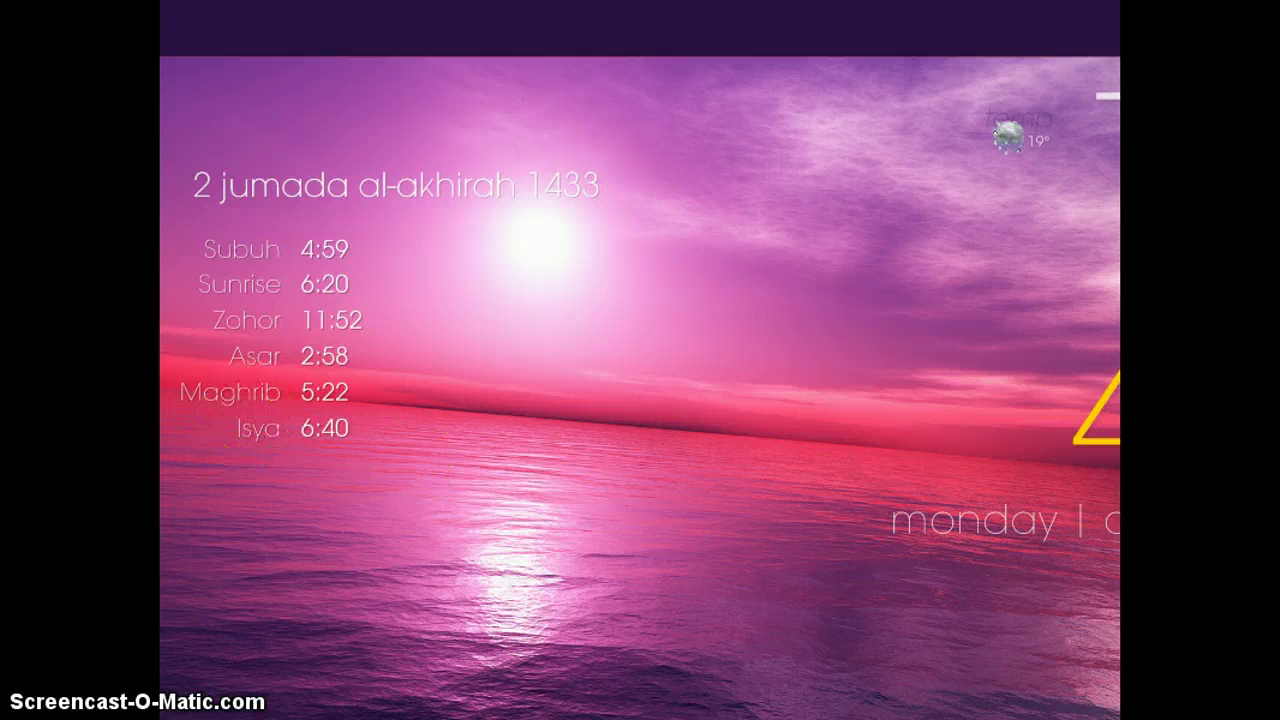
# - Switch to Chrome and open islamicfinder.org in a new tab
pyautogui.hotkey('alt', 'Tab')
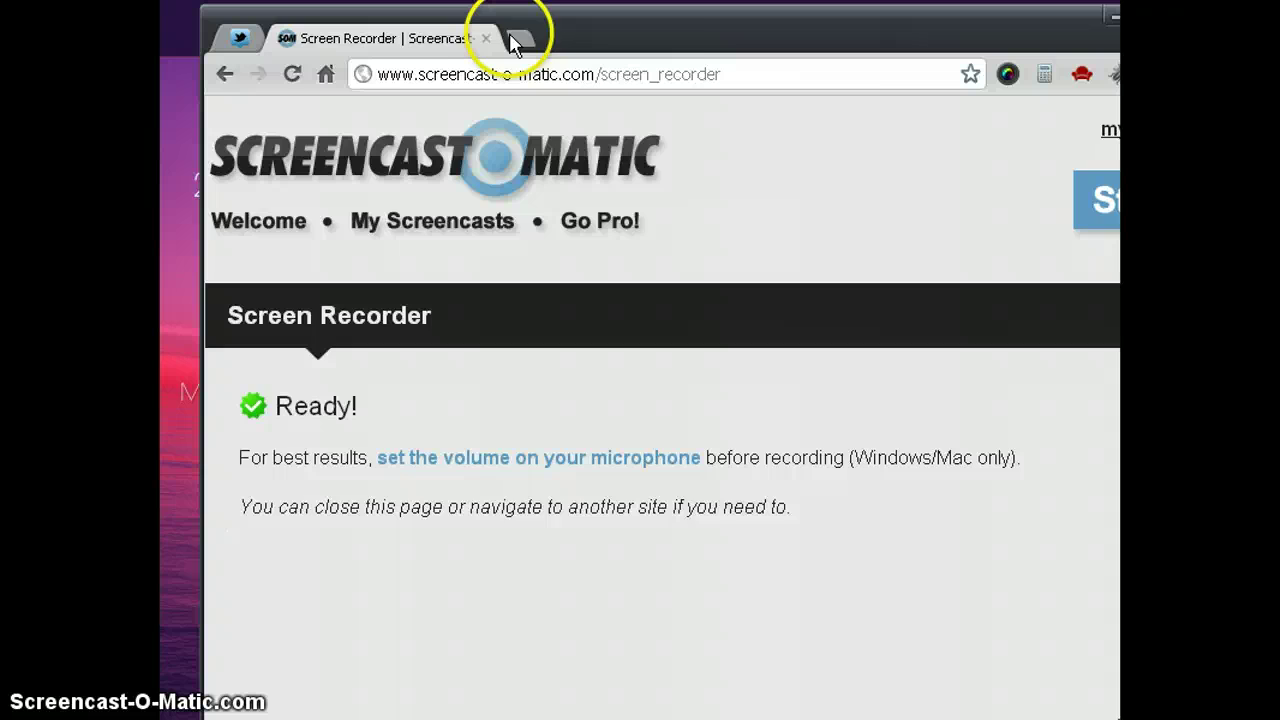
pyautogui.click(522, 36)
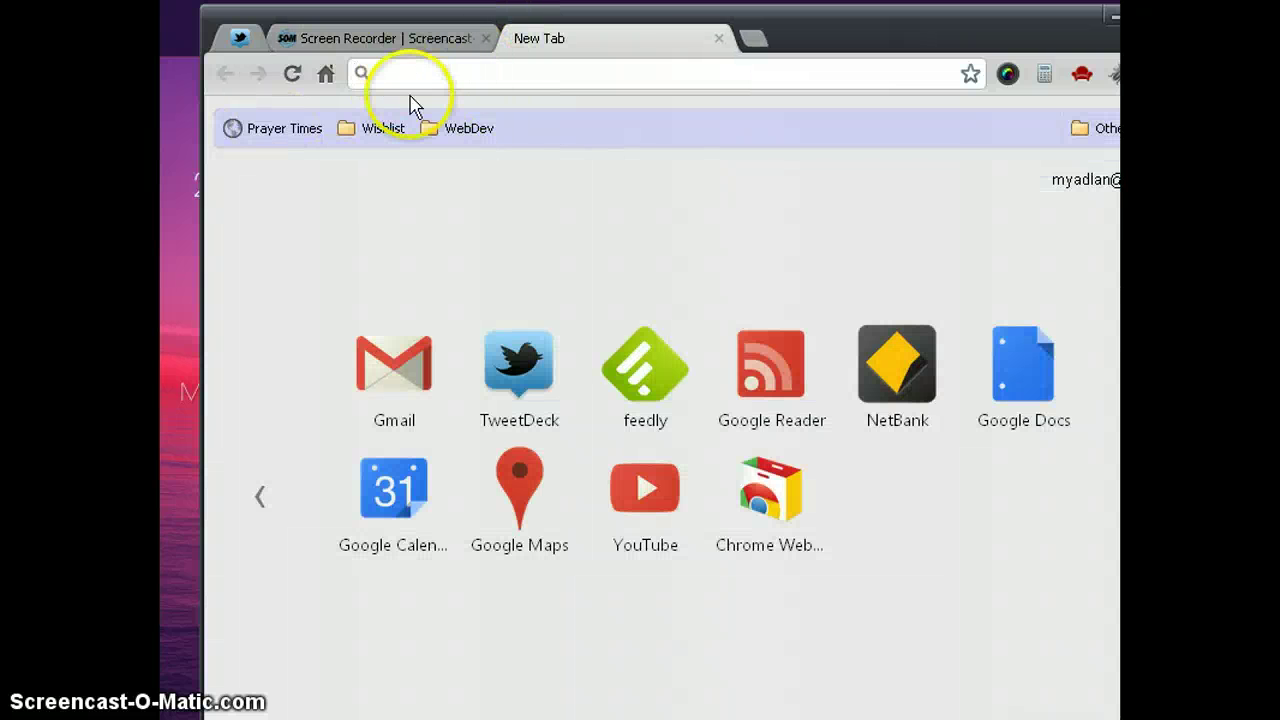
pyautogui.write('islamicfinder.org')
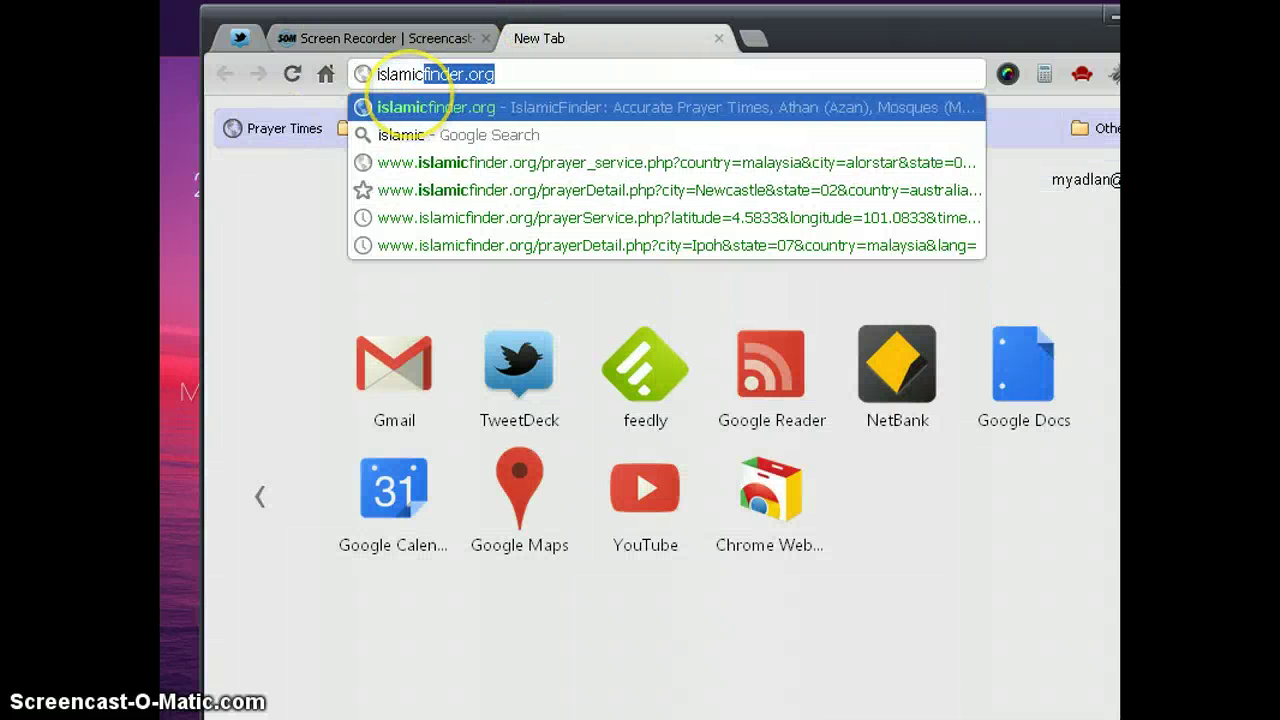
pyautogui.click(418, 105)
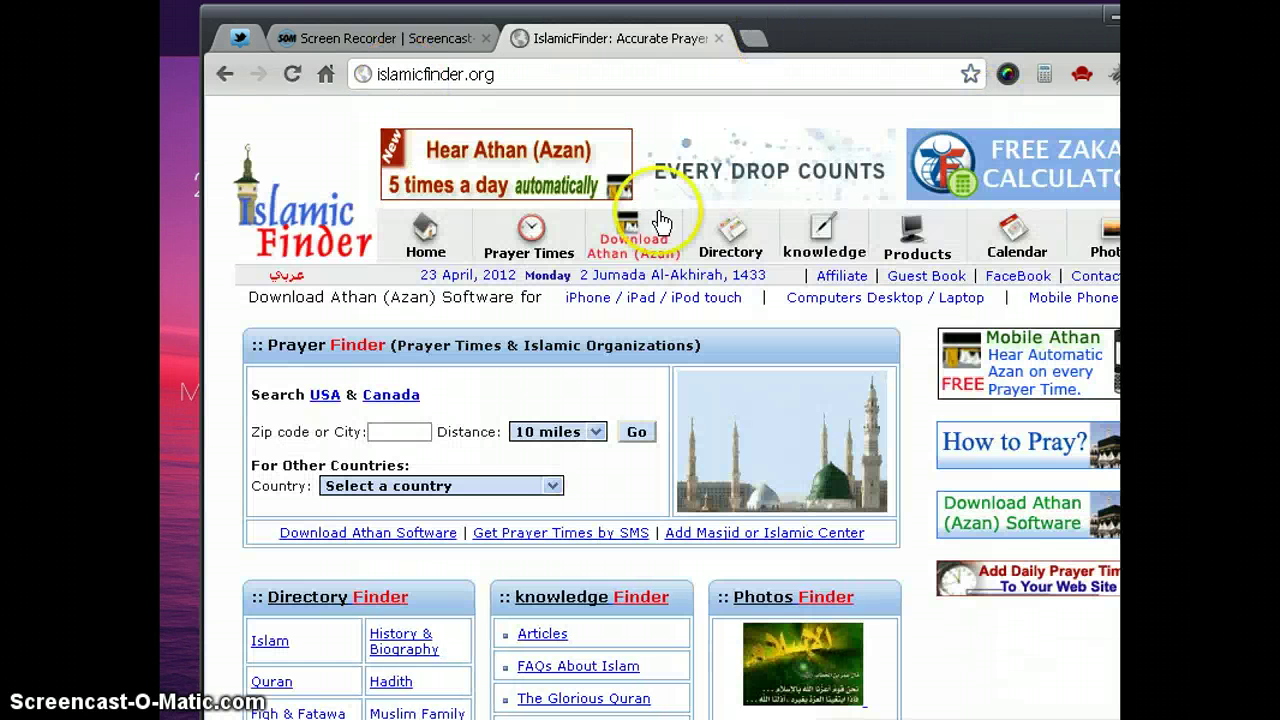
# - Select Malaysia as the country in Prayer Finder and open the prayer times page for Malacca
pyautogui.click(527, 486)
pyautogui.press('m')
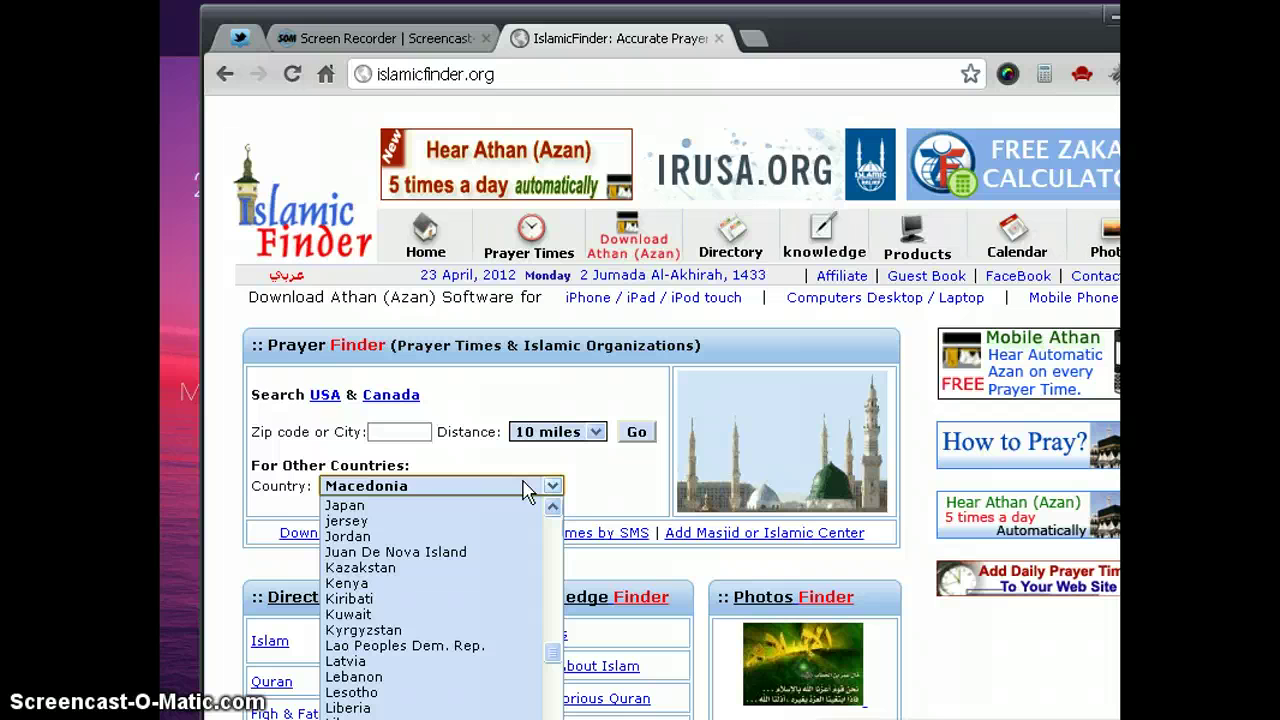
pyautogui.press('Down')
pyautogui.press('Down')
pyautogui.press('Down')
pyautogui.press('Return')
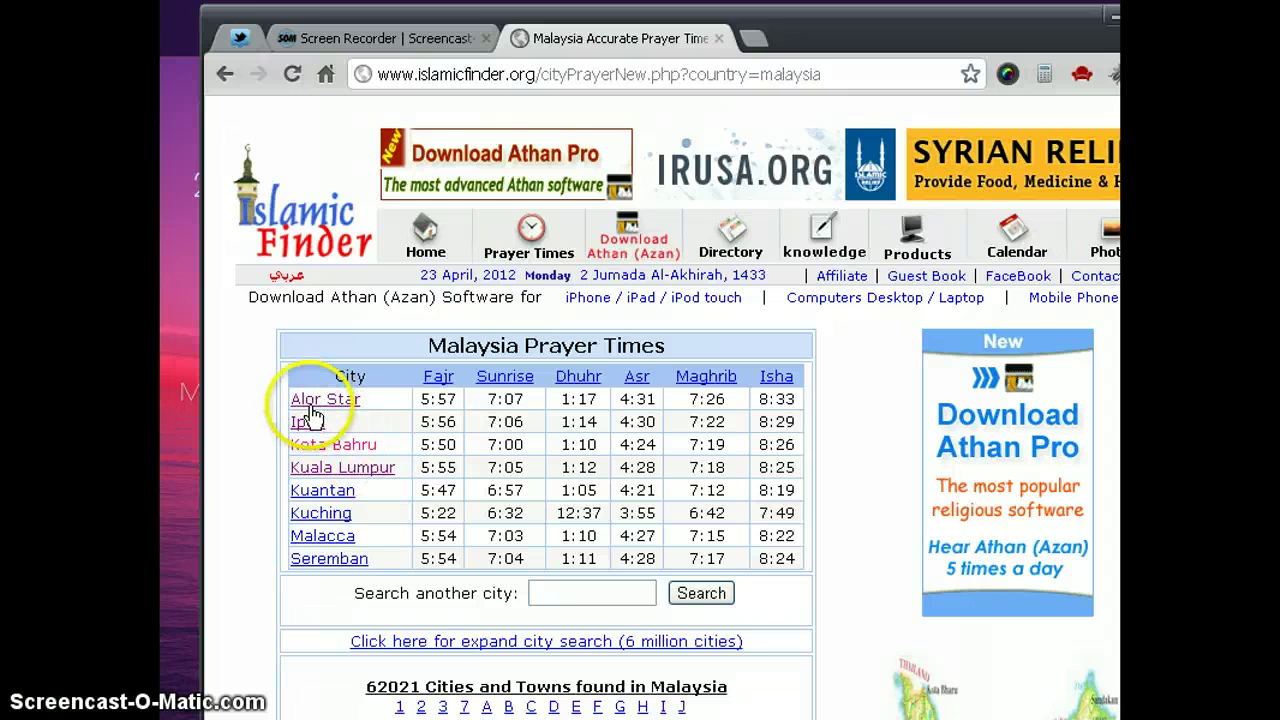
pyautogui.click(323, 537)
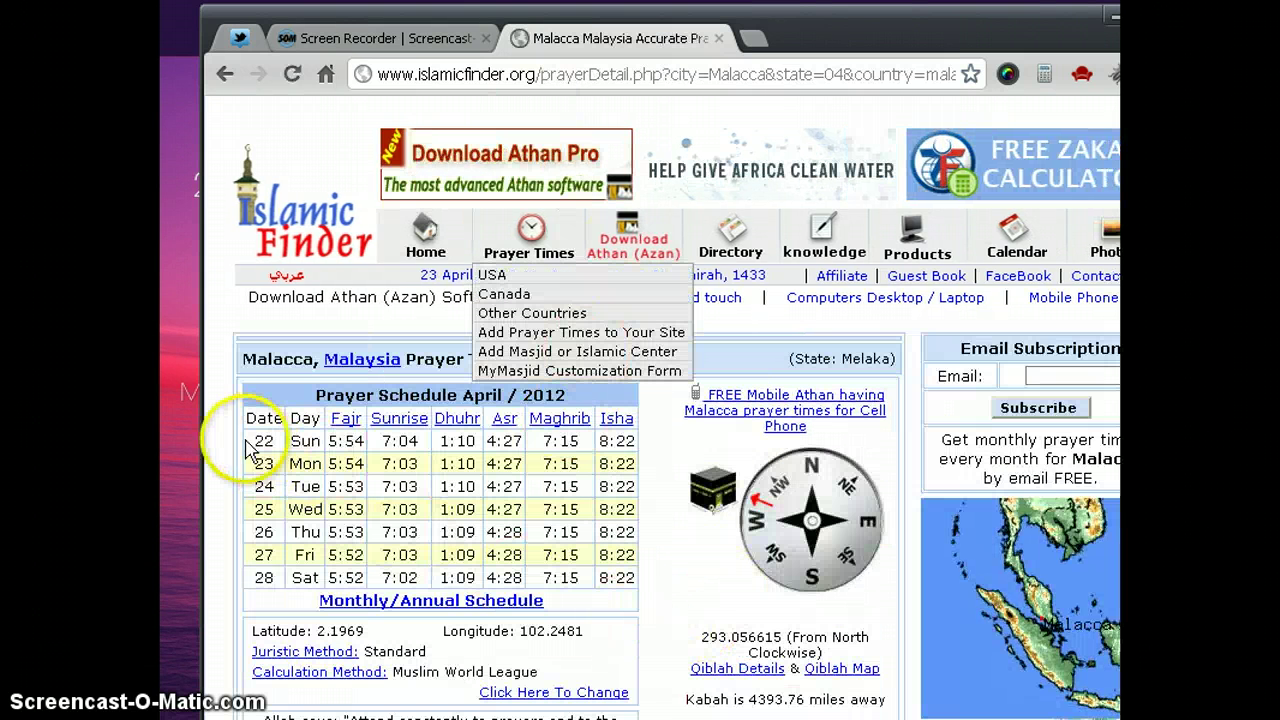
# - Open the free prayer times code page for Malacca and go to its XML Format section
pyautogui.scroll(-3, 440, 445)
pyautogui.scroll(2, 378, 370)
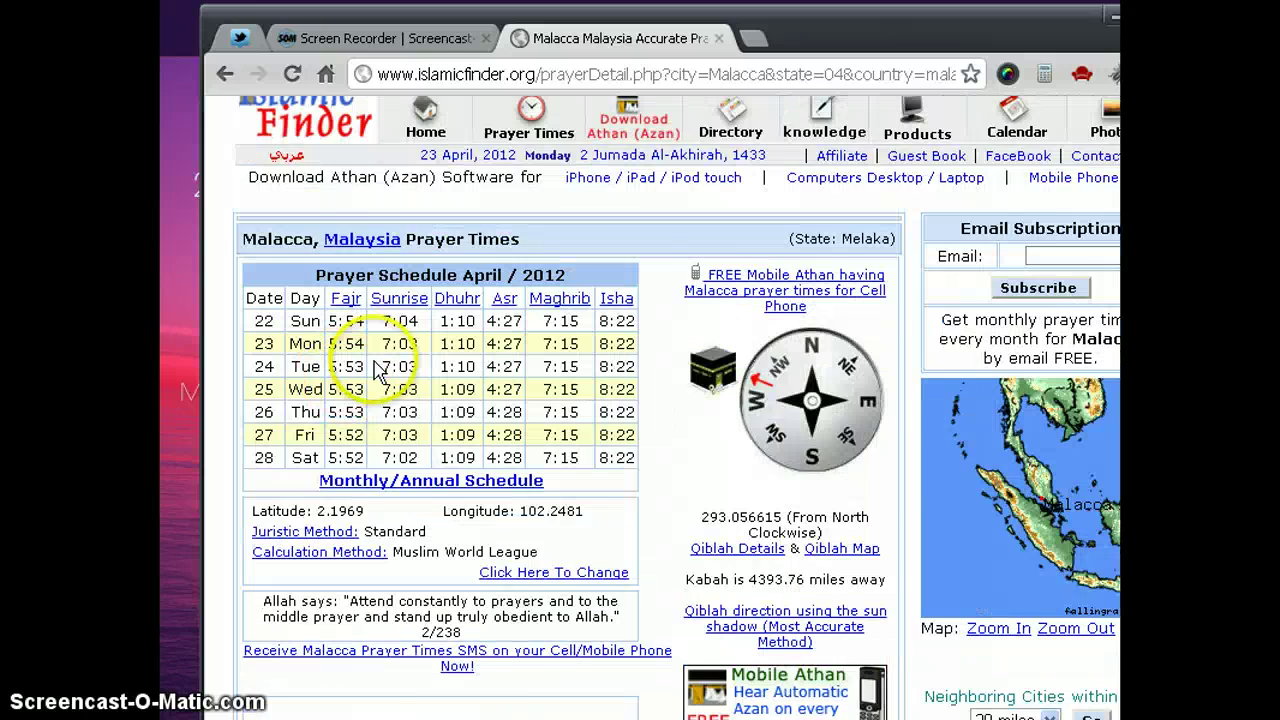
pyautogui.scroll(-1, 510, 640)
pyautogui.scroll(-1, 810, 640)
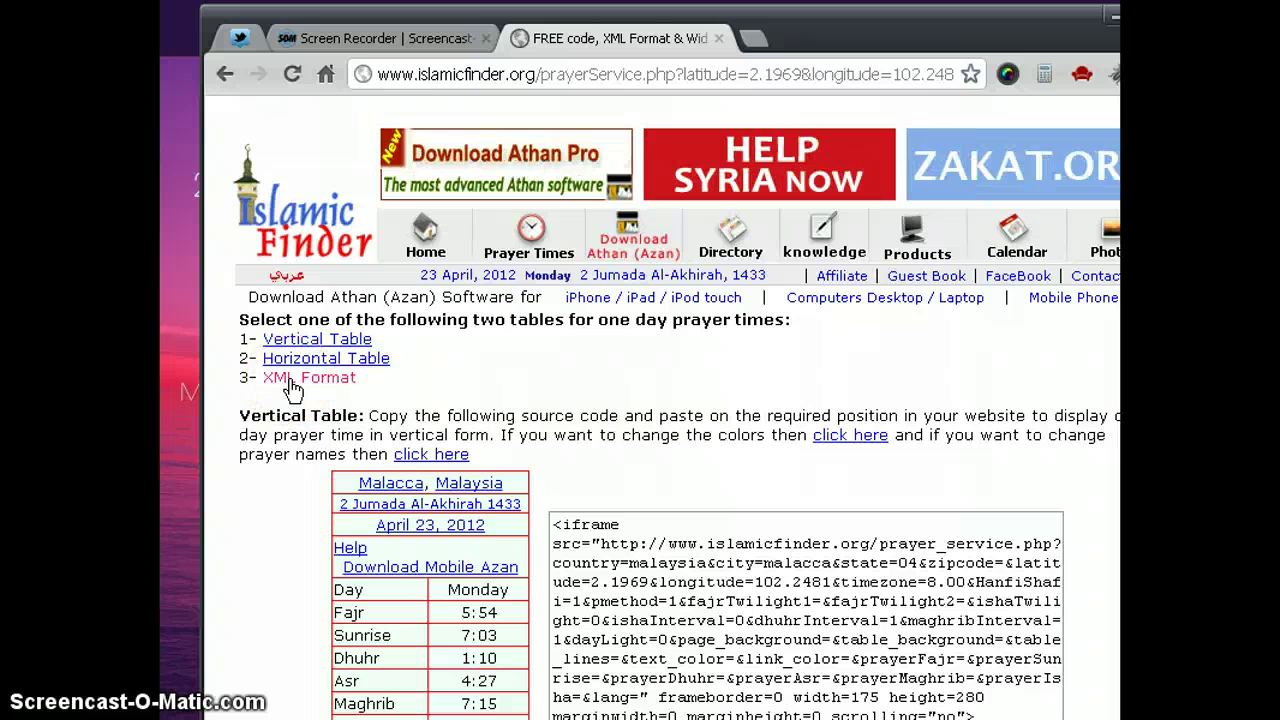
pyautogui.click(290, 380)
pyautogui.scroll(4, 300, 607)
# - Copy the full URL given under XML Format For Daily Prayer Times, not the monthly one
pyautogui.click(571, 490)
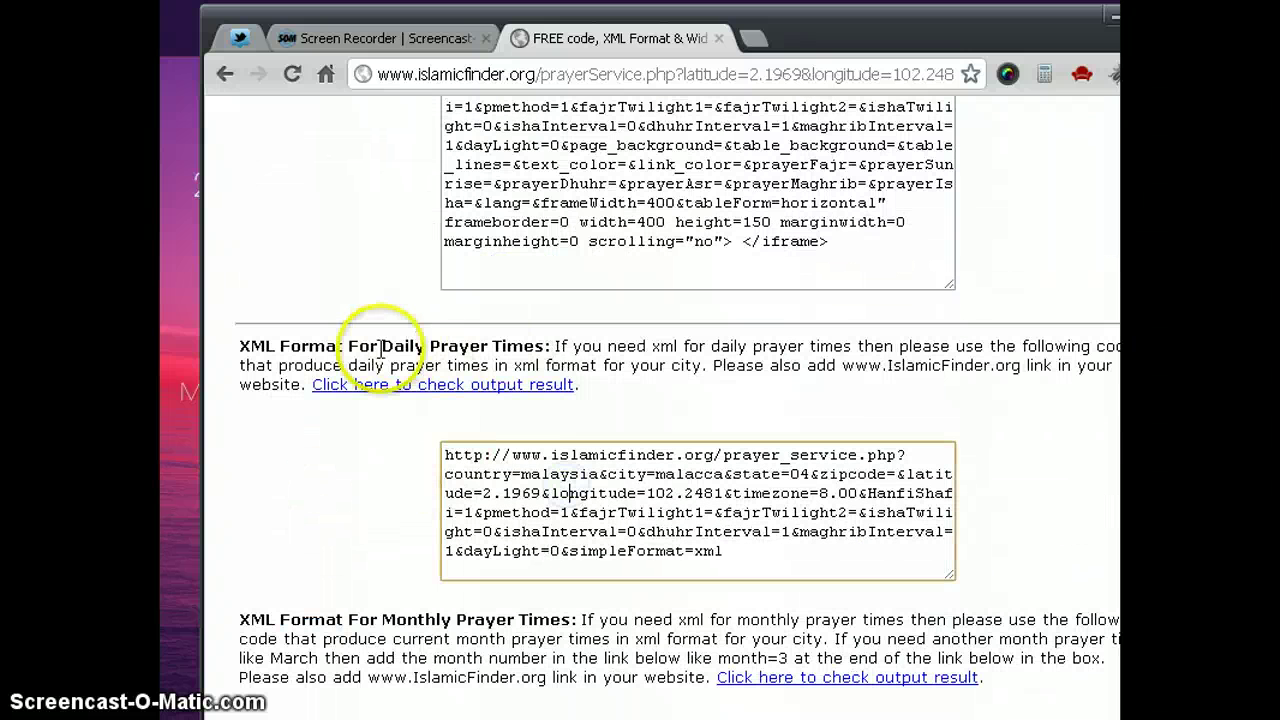
pyautogui.moveTo(380, 345); pyautogui.dragTo(512, 346)
pyautogui.click(406, 471)
pyautogui.scroll(-3, 380, 490)
pyautogui.moveTo(370, 500); pyautogui.dragTo(507, 500)
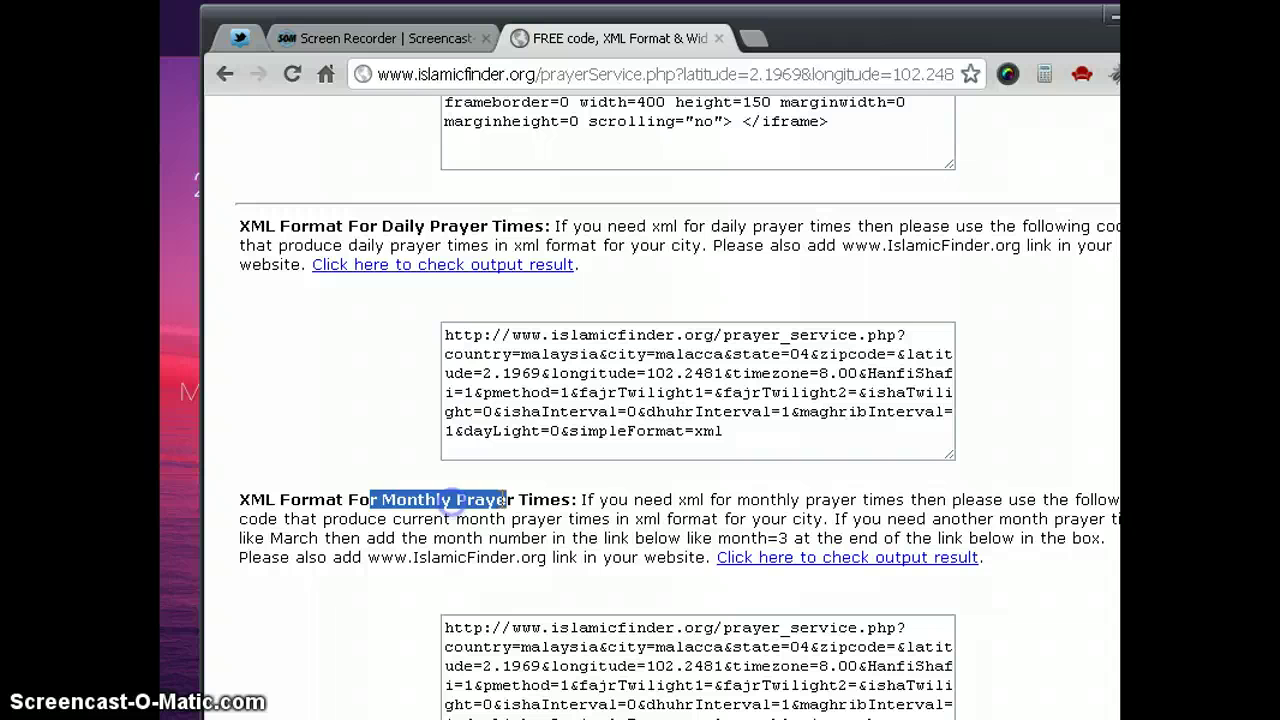
pyautogui.click(443, 291)
pyautogui.moveTo(769, 437); pyautogui.dragTo(430, 332)
pyautogui.rightClick(546, 354)
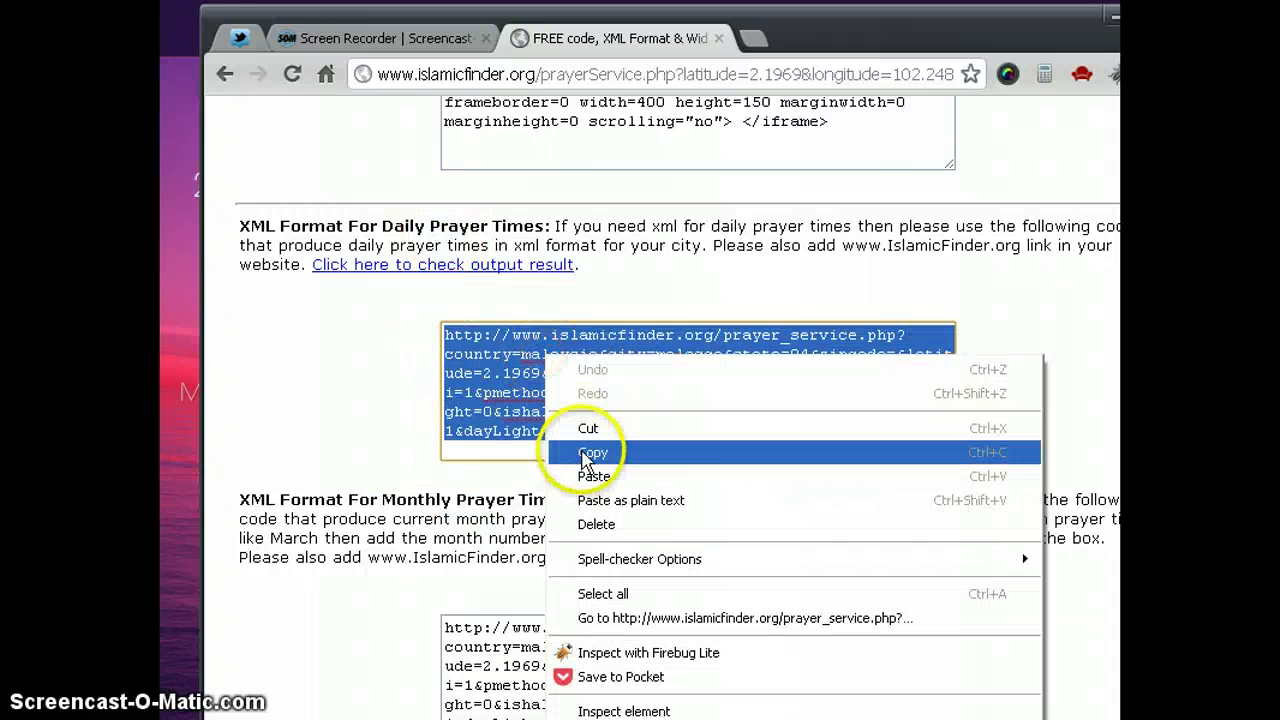
pyautogui.click(590, 453)
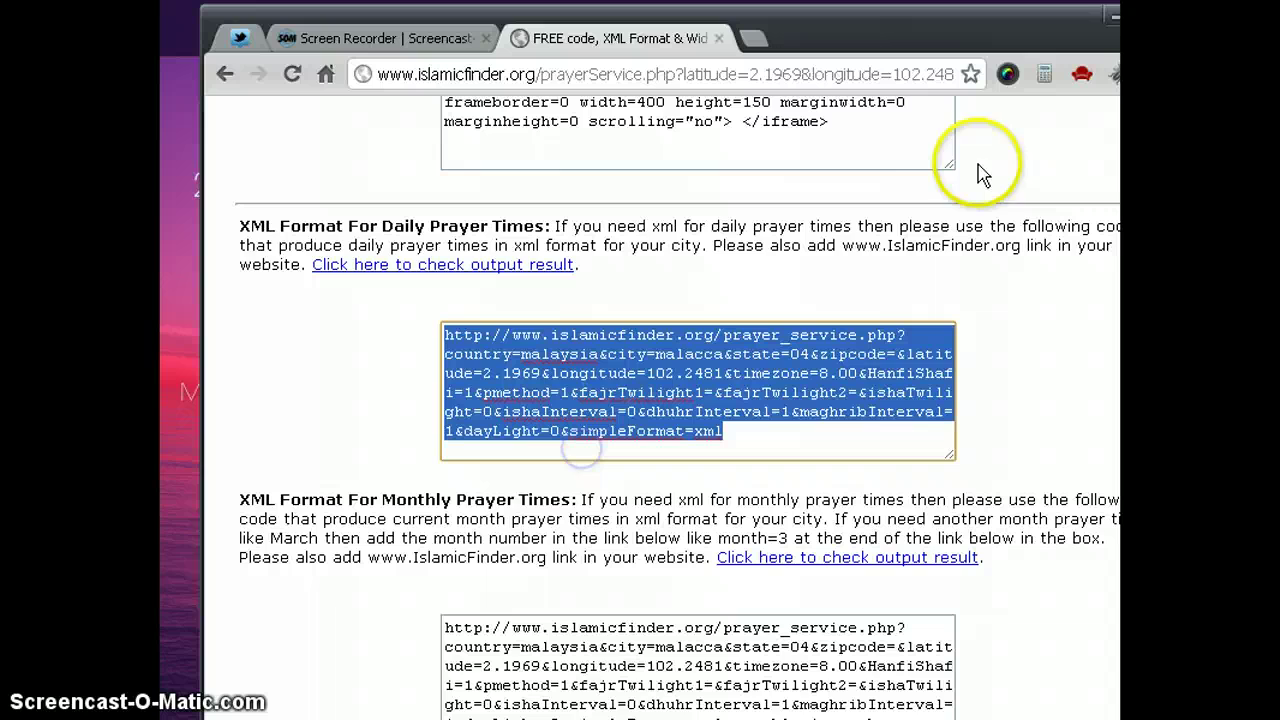
# - Minimize Chrome, open the prayer times skin's settings file, and replace the URL variable's value with the copied Malacca XML link
pyautogui.click(1113, 22)
pyautogui.moveTo(370, 270)
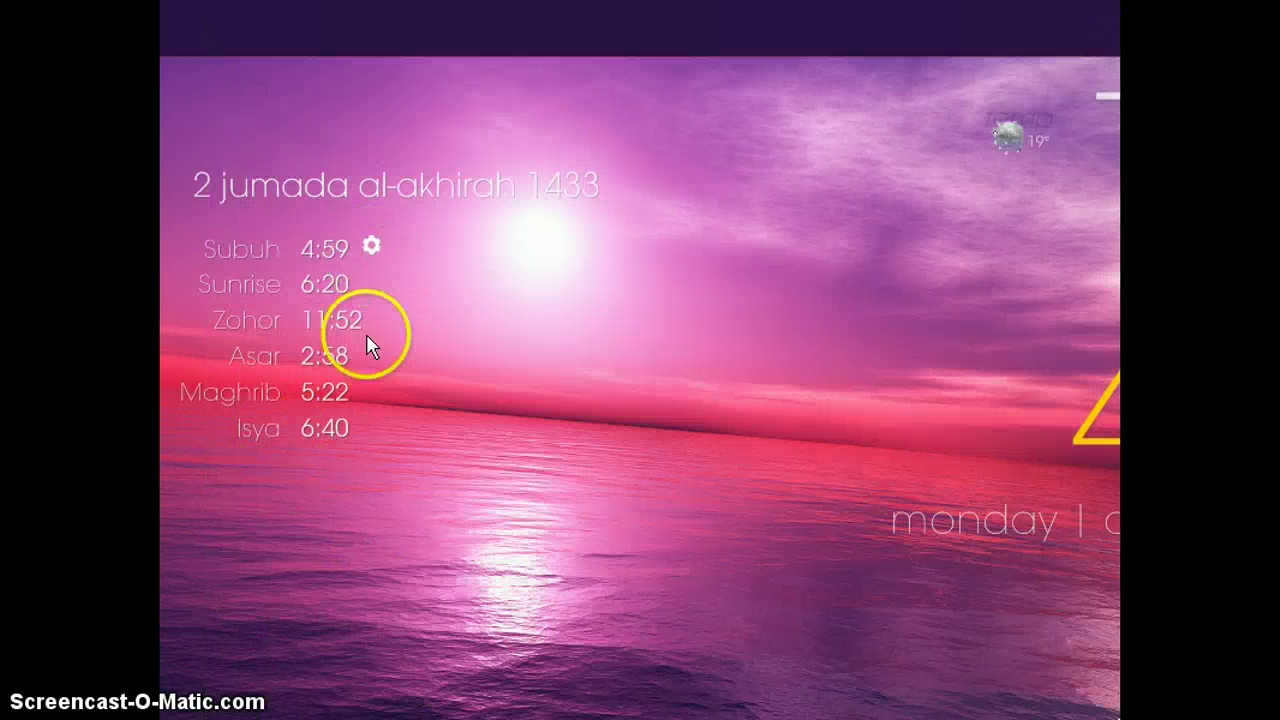
pyautogui.click(370, 249)
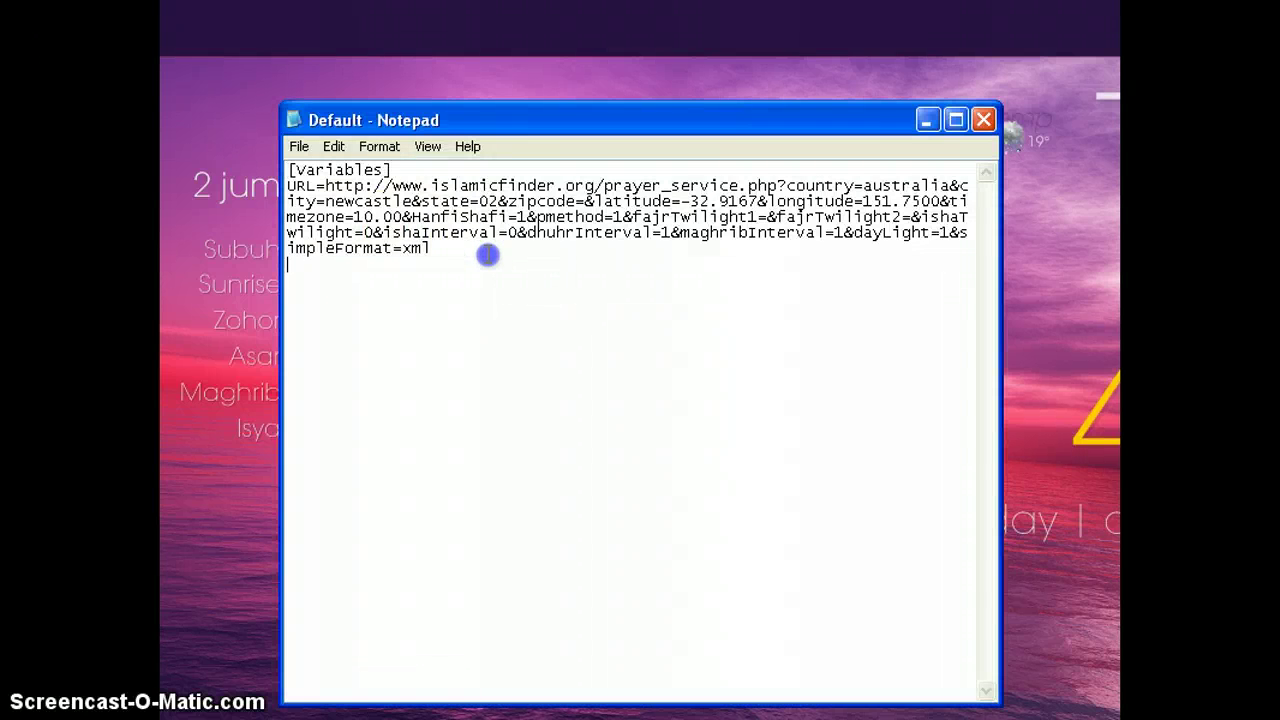
pyautogui.moveTo(487, 255); pyautogui.dragTo(326, 186)
pyautogui.press('Delete')
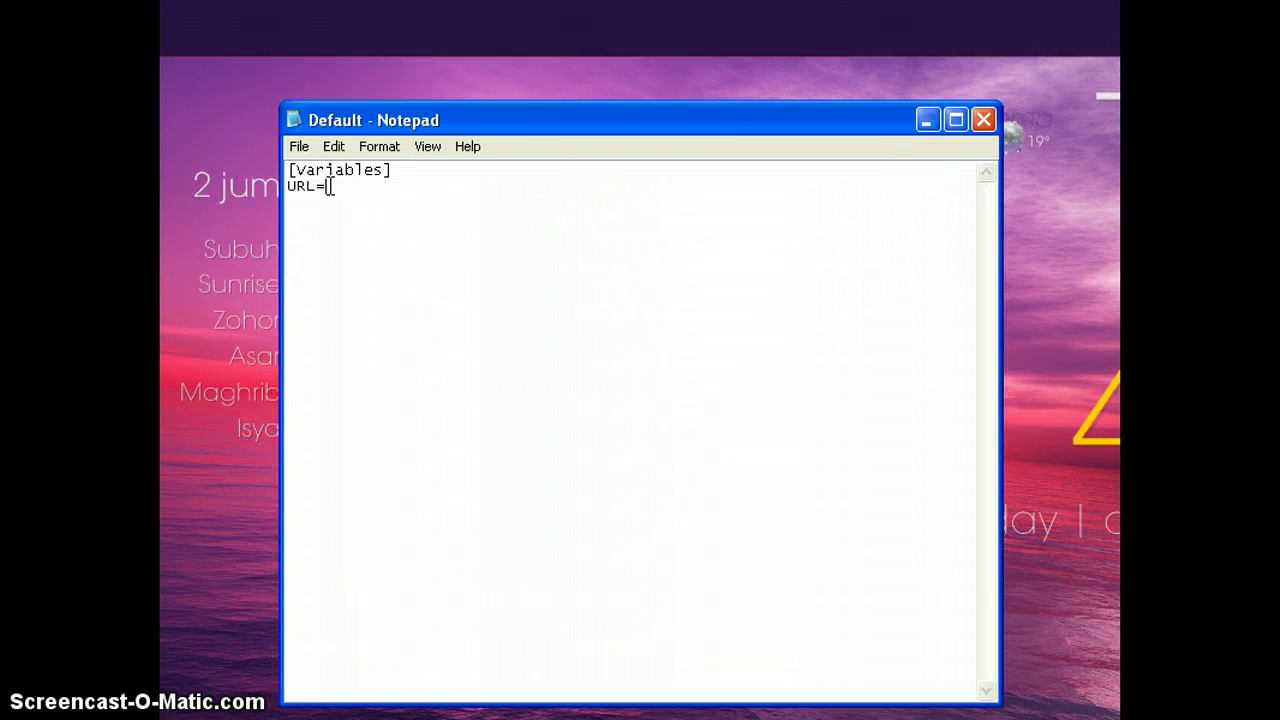
pyautogui.hotkey('ctrl', 'v')
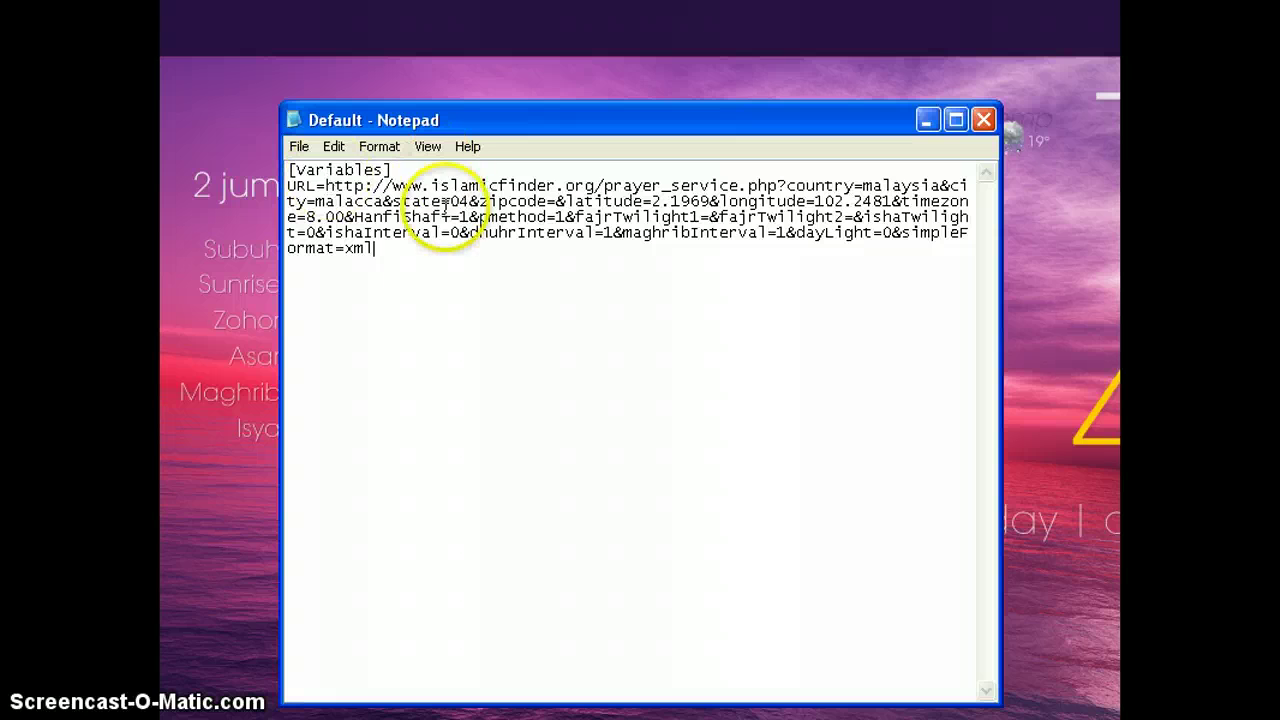
pyautogui.keyDown('shift'); pyautogui.click(288, 186); pyautogui.keyUp('shift')
pyautogui.press('Down')
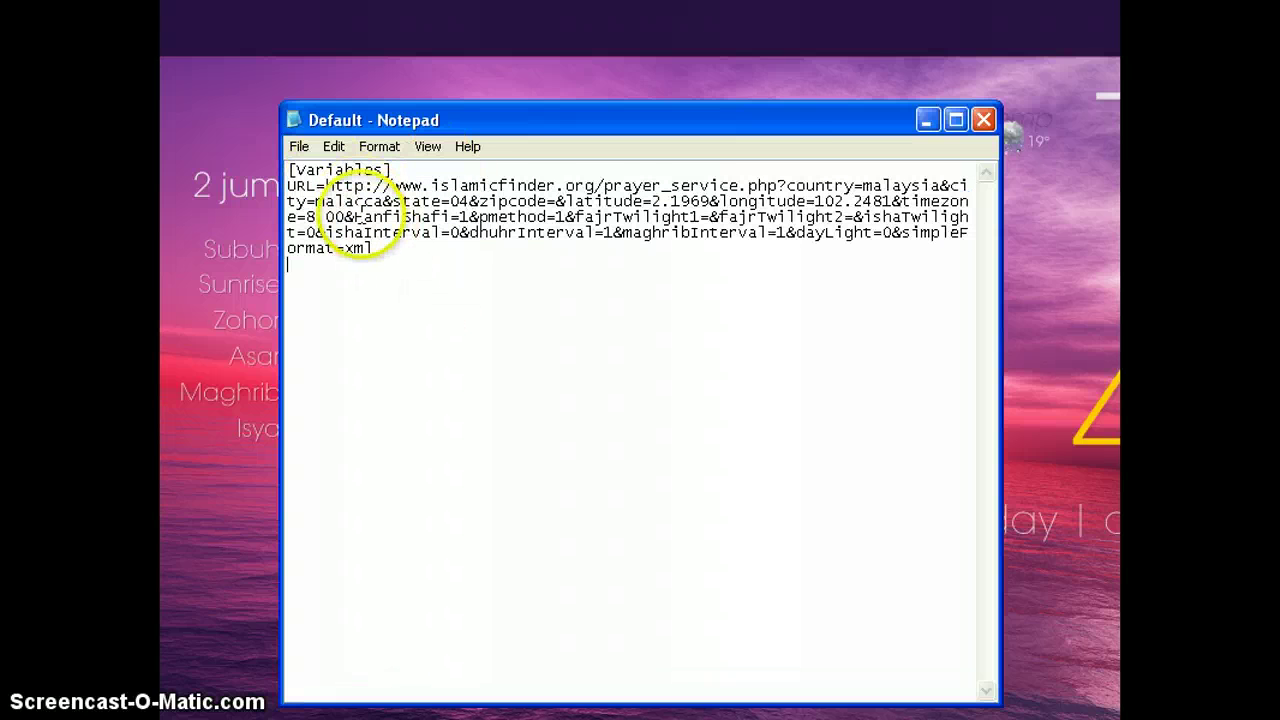
# - Save and close the settings file, and refresh the prayer times skin on the desktop
pyautogui.click(299, 146)
pyautogui.click(323, 209)
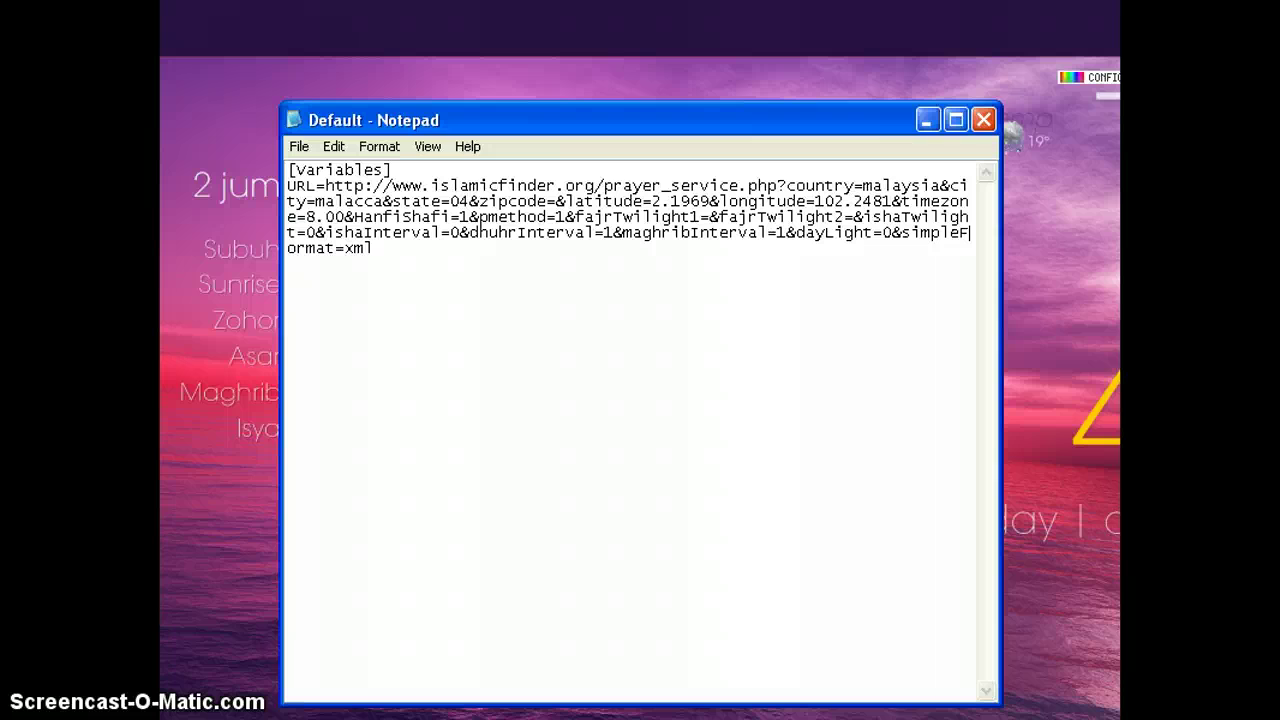
pyautogui.click(983, 122)
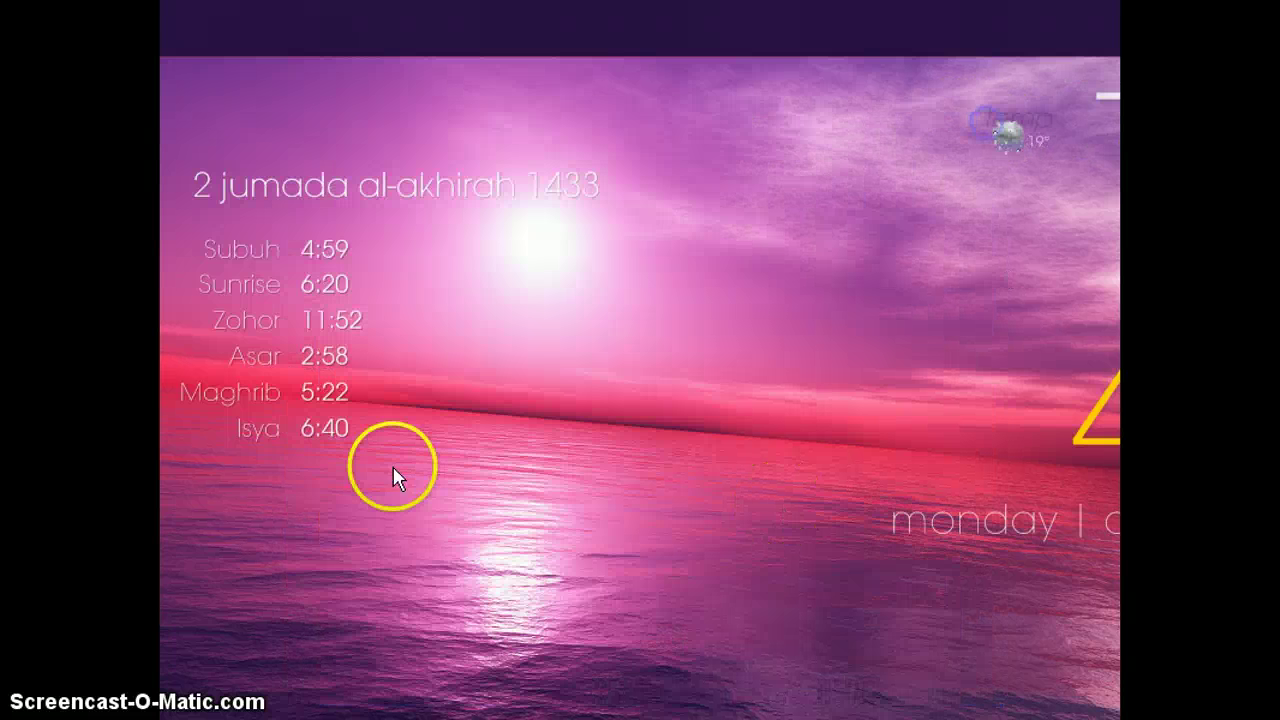
pyautogui.rightClick(258, 390)
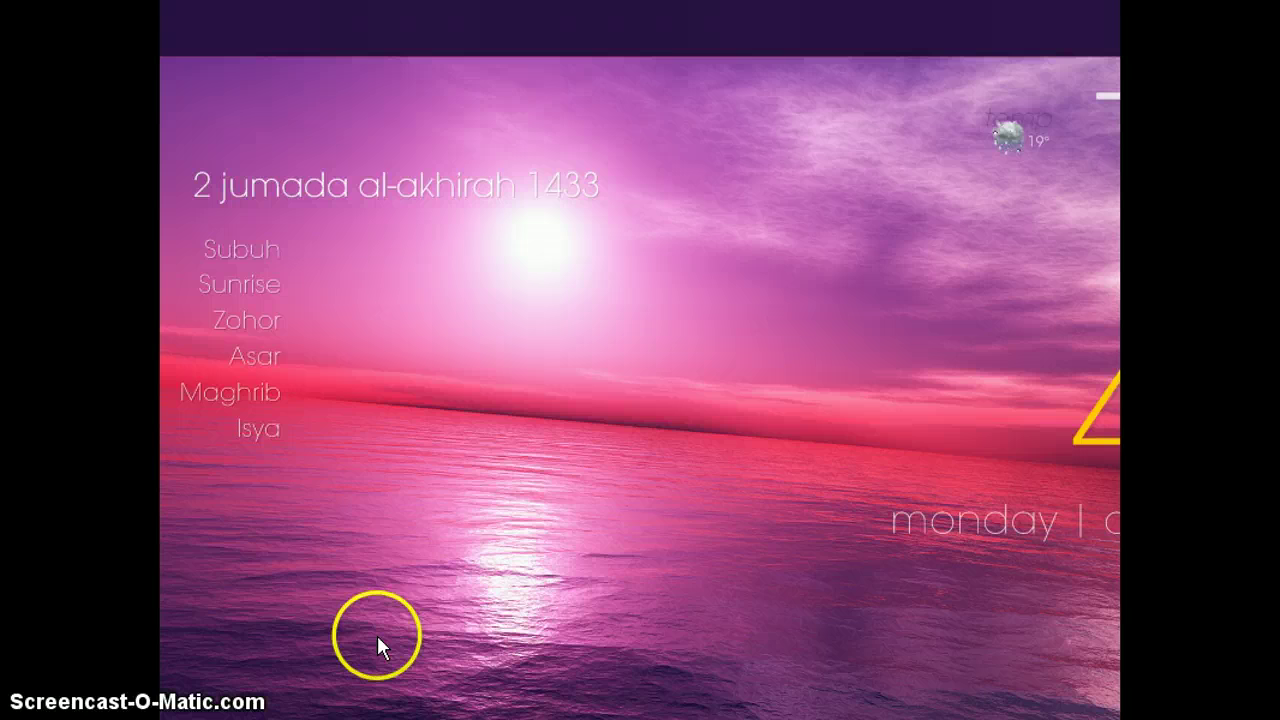
pyautogui.moveTo(347, 285)
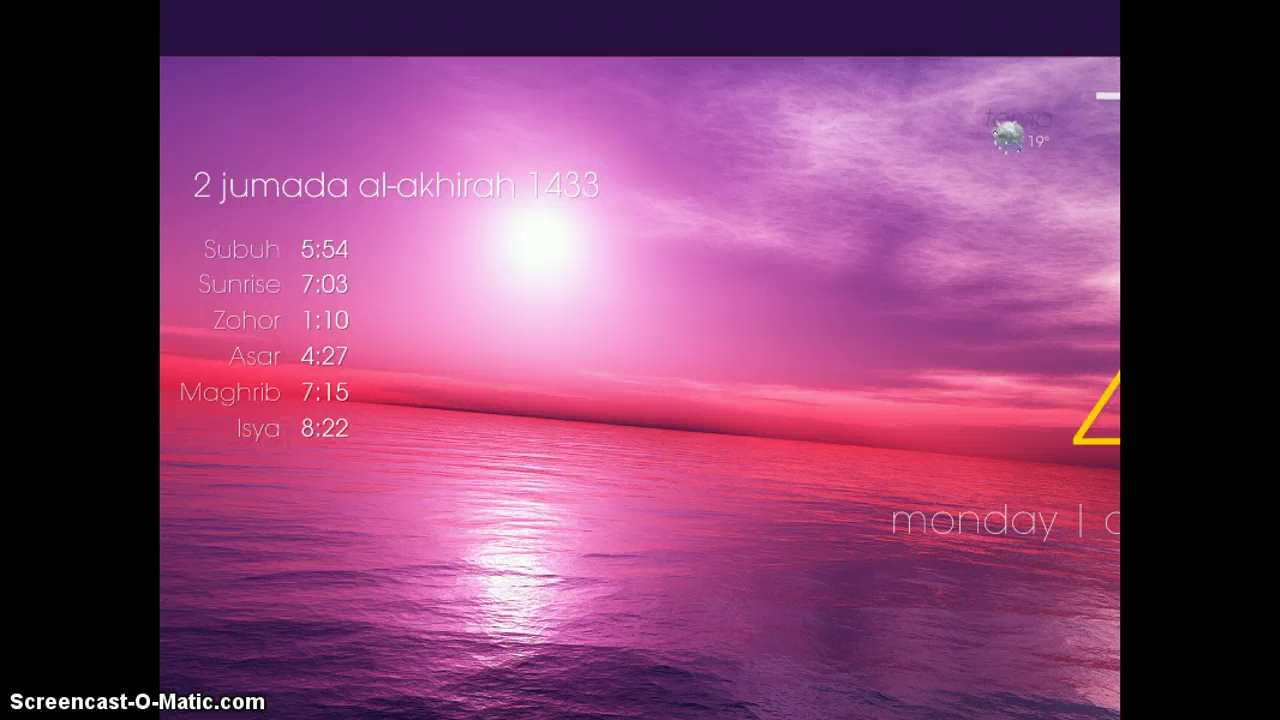
# - Switch to Chrome, compare Malacca's vertical table with the desktop skin's prayer times side by side, and minimize the browser
pyautogui.hotkey('alt', 'Tab')
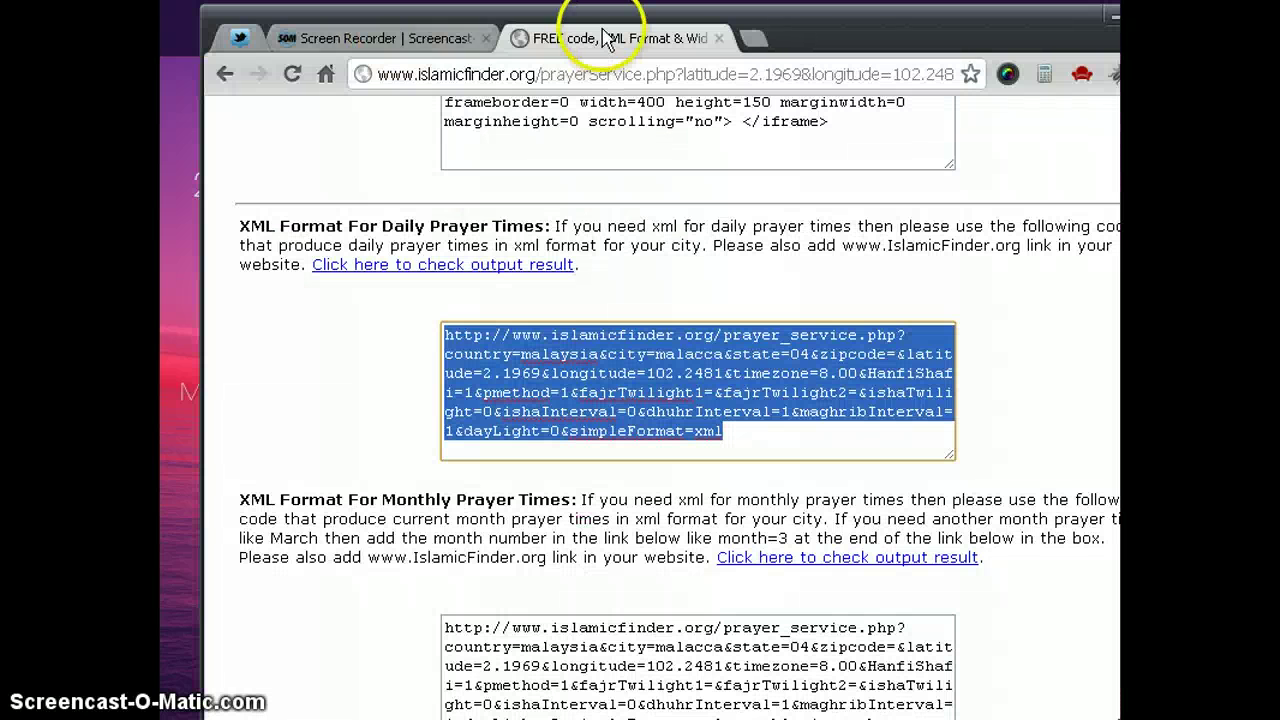
pyautogui.scroll(10, 1000, 330)
pyautogui.scroll(5, 1010, 350)
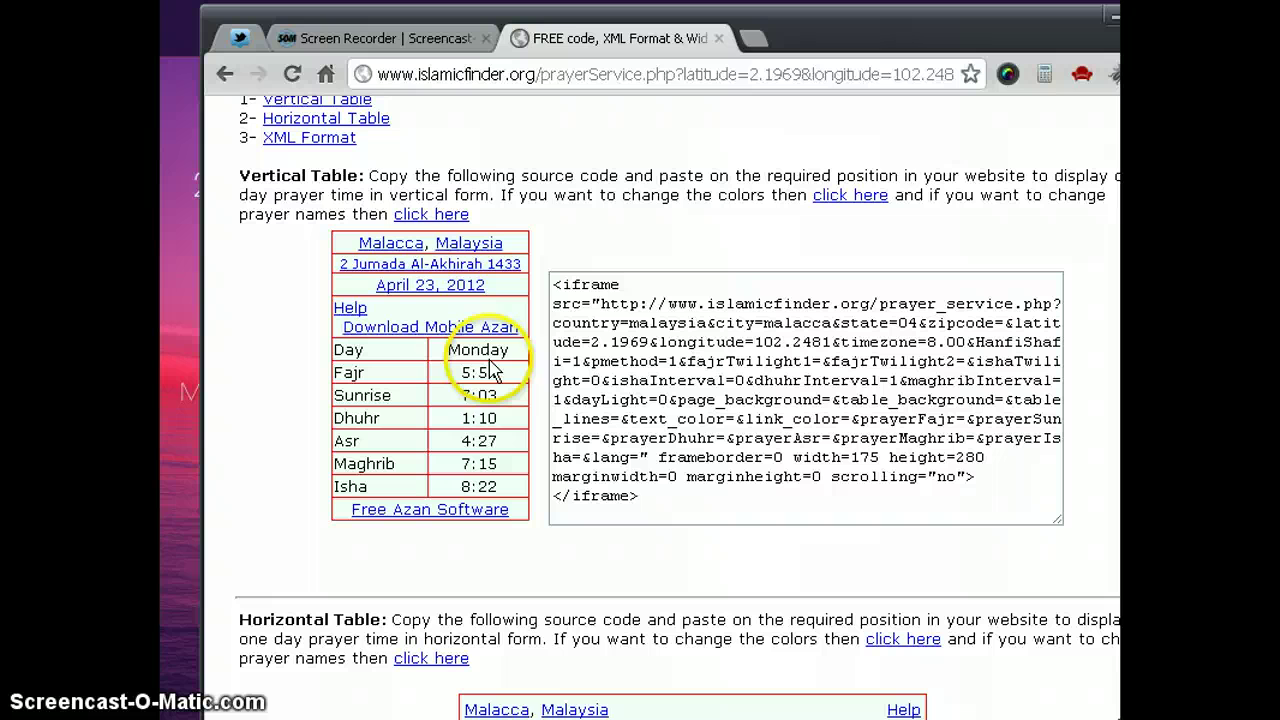
pyautogui.doubleClick(480, 372)
pyautogui.click(485, 372)
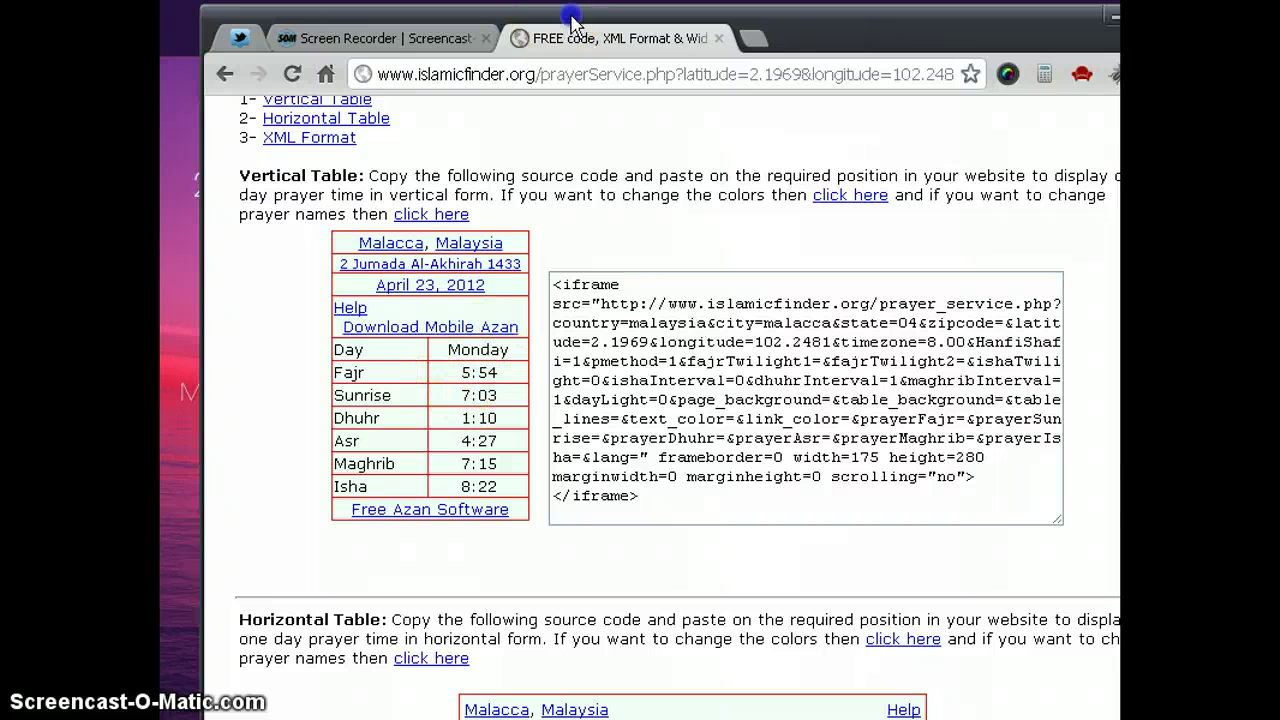
pyautogui.moveTo(573, 20); pyautogui.dragTo(768, 16)
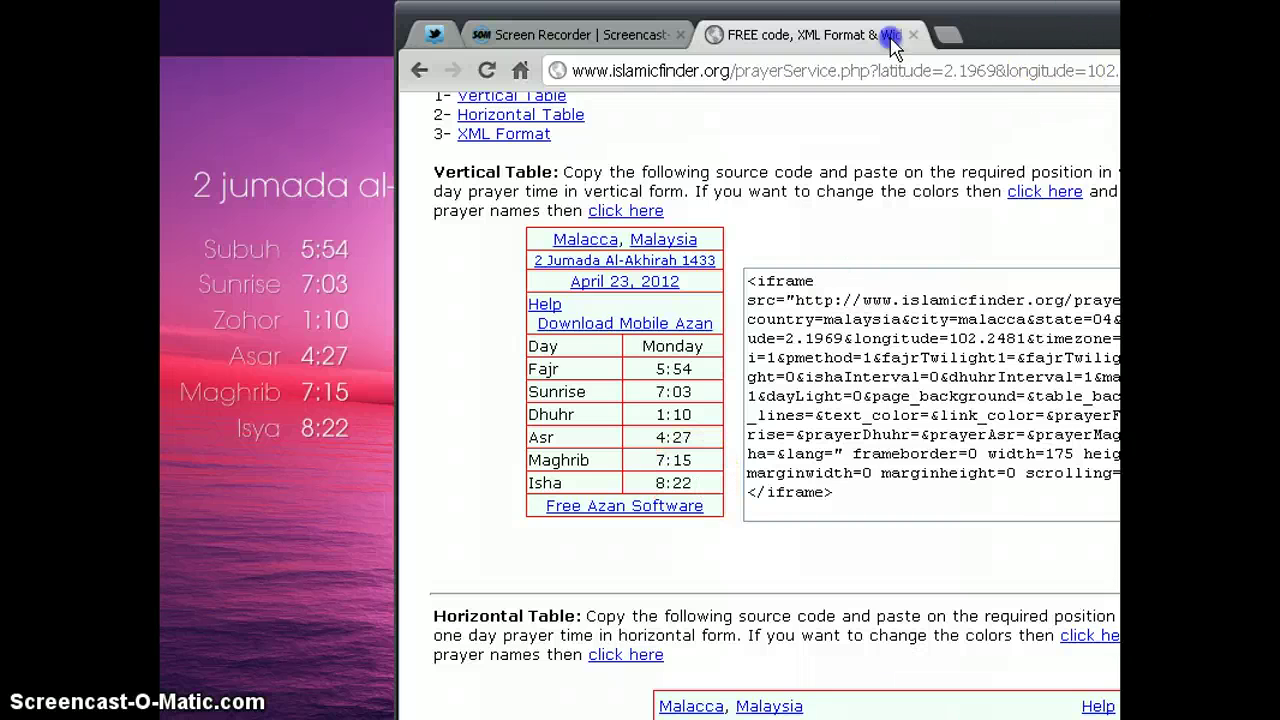
pyautogui.moveTo(893, 47); pyautogui.dragTo(671, 47)
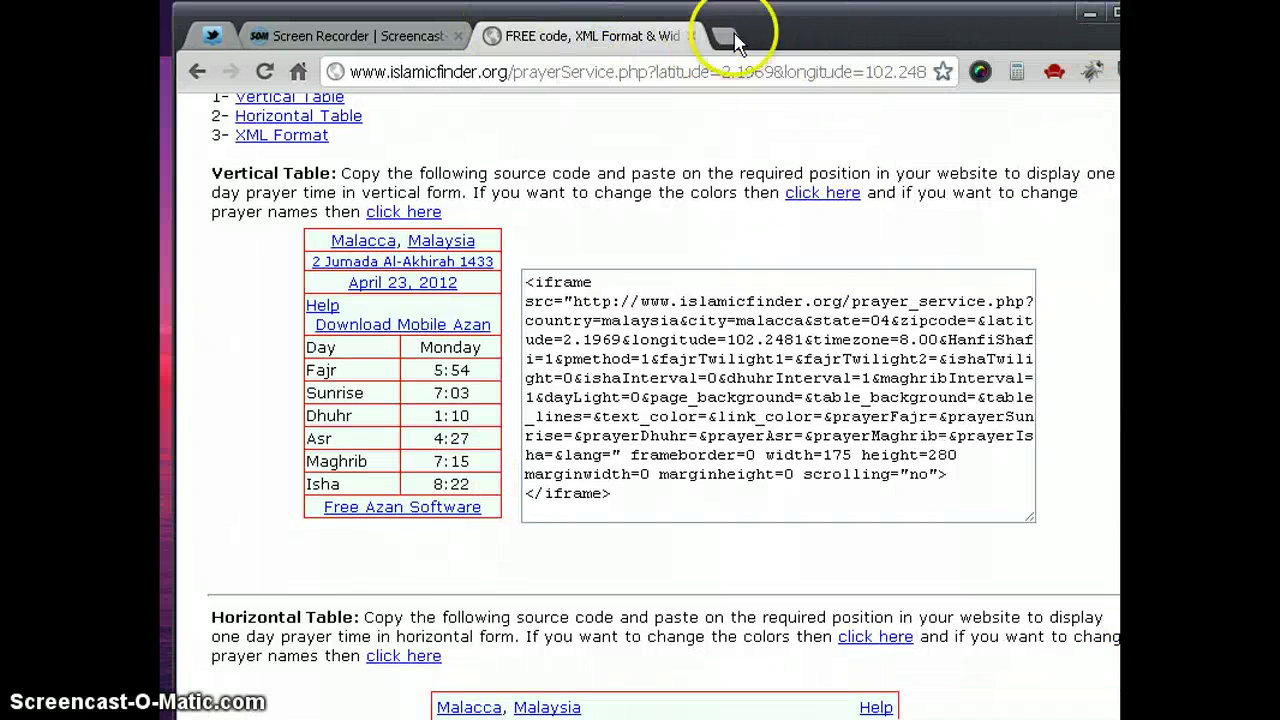
pyautogui.click(1089, 20)
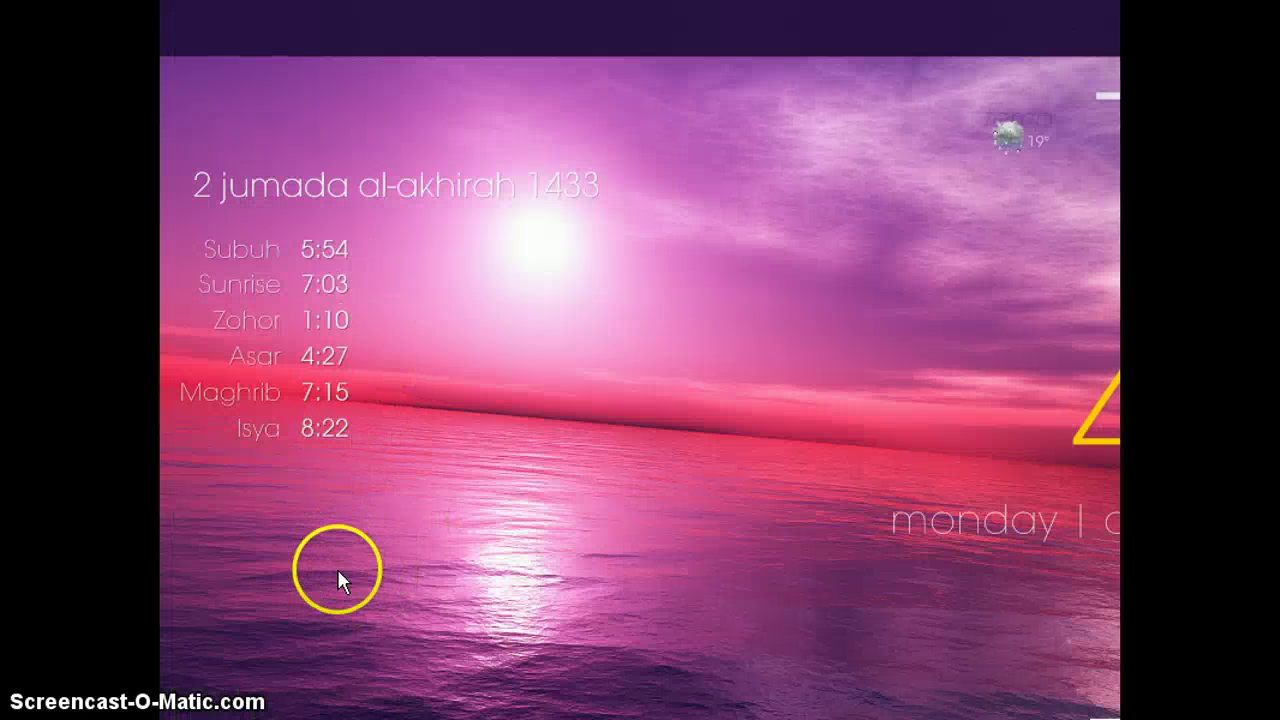
# - Move the prayer times skin across the desktop to just below the Gregorian date under the large clock
pyautogui.moveTo(264, 396)
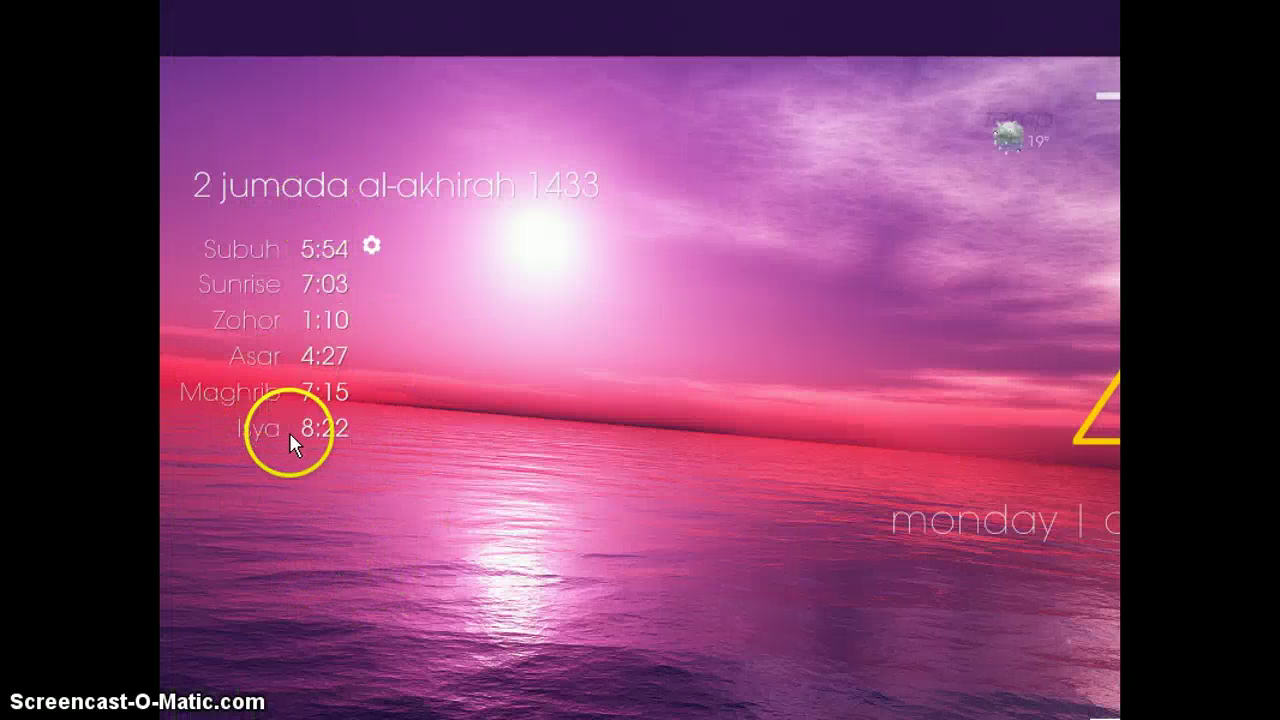
pyautogui.moveTo(253, 389); pyautogui.dragTo(769, 569)
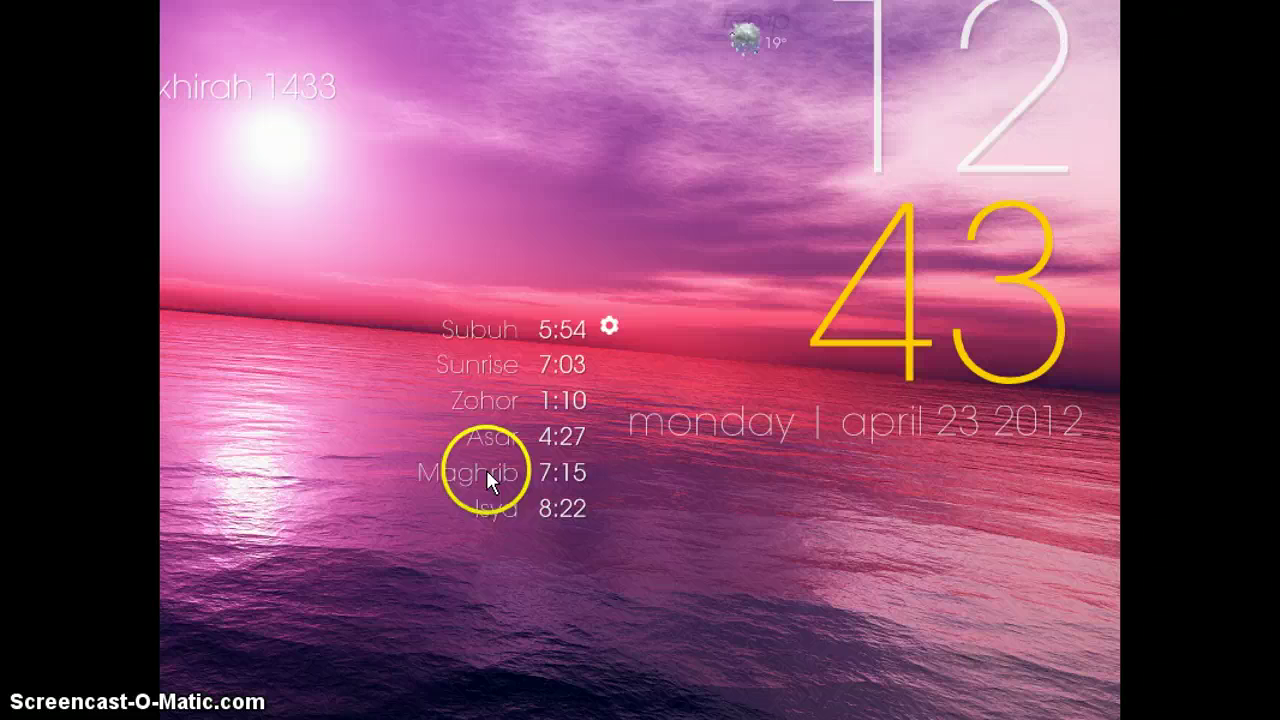
pyautogui.moveTo(550, 500); pyautogui.dragTo(1060, 626)
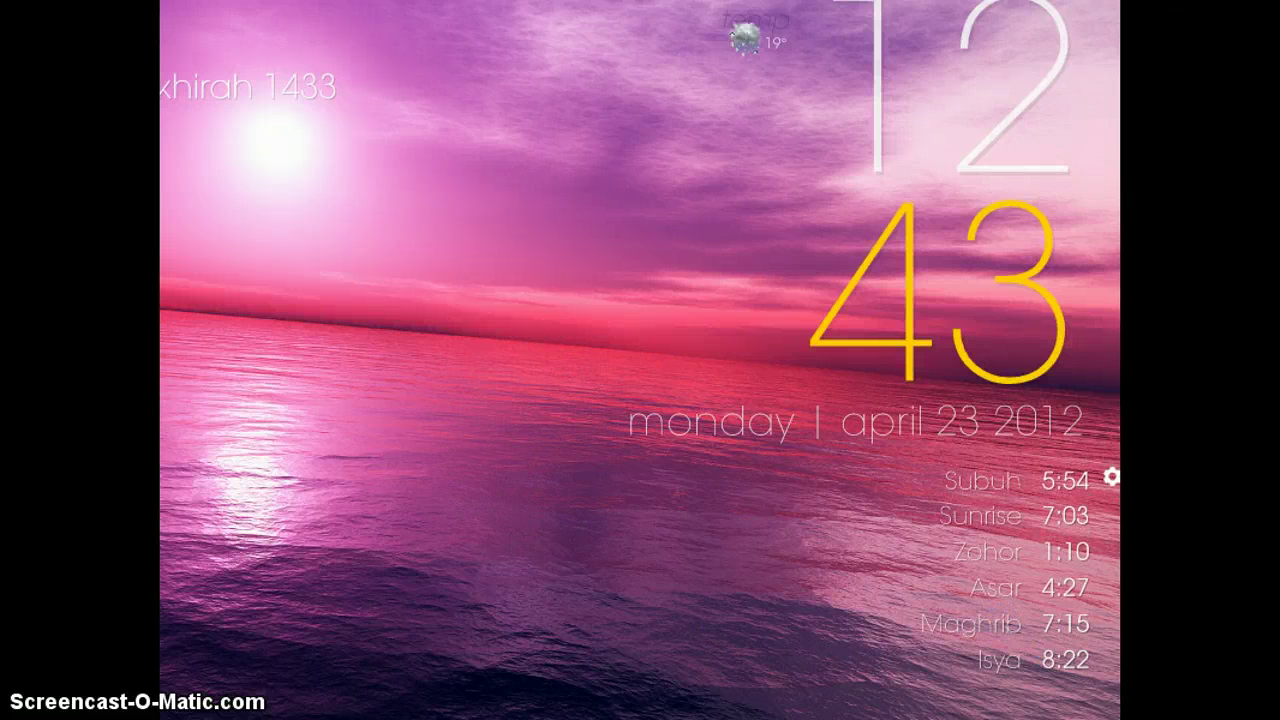
# - Place the Hijri date directly beneath the Gregorian date and shift the prayer times slightly down so they sit below it
pyautogui.moveTo(175, 87); pyautogui.dragTo(828, 460)
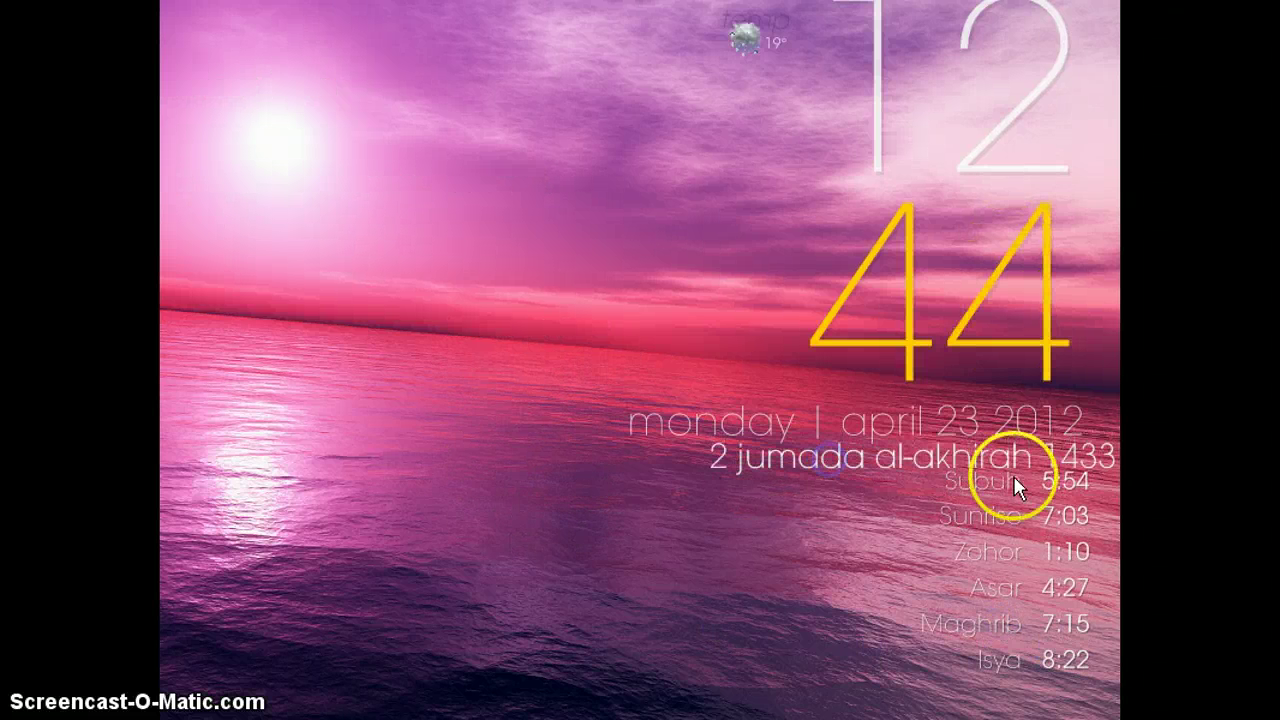
pyautogui.moveTo(974, 458); pyautogui.dragTo(940, 480)
pyautogui.click(988, 552)
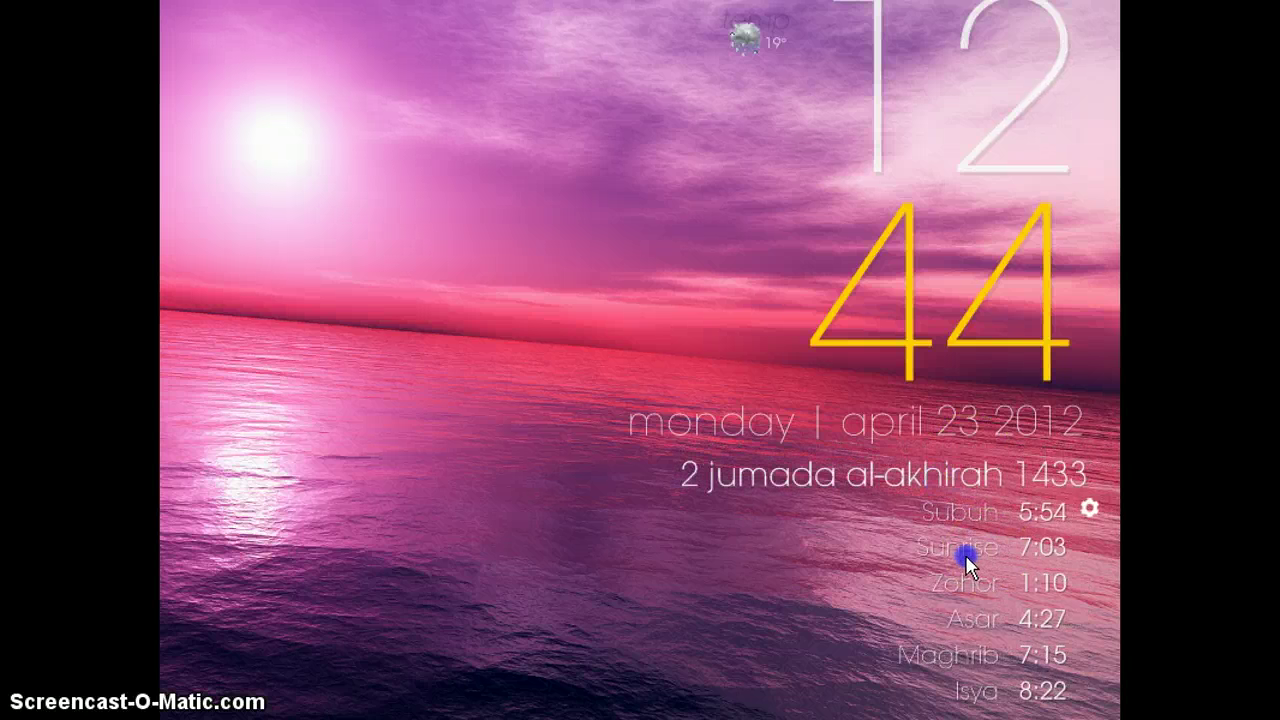
pyautogui.moveTo(978, 556); pyautogui.dragTo(976, 563)
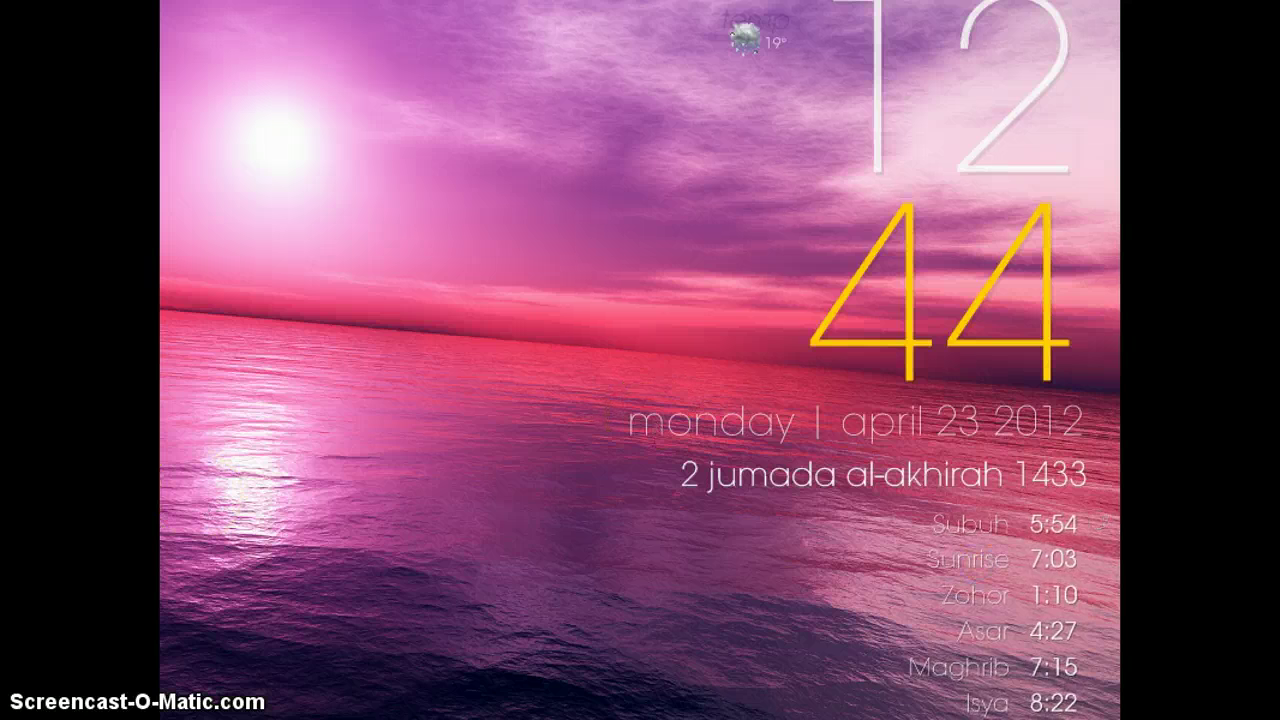